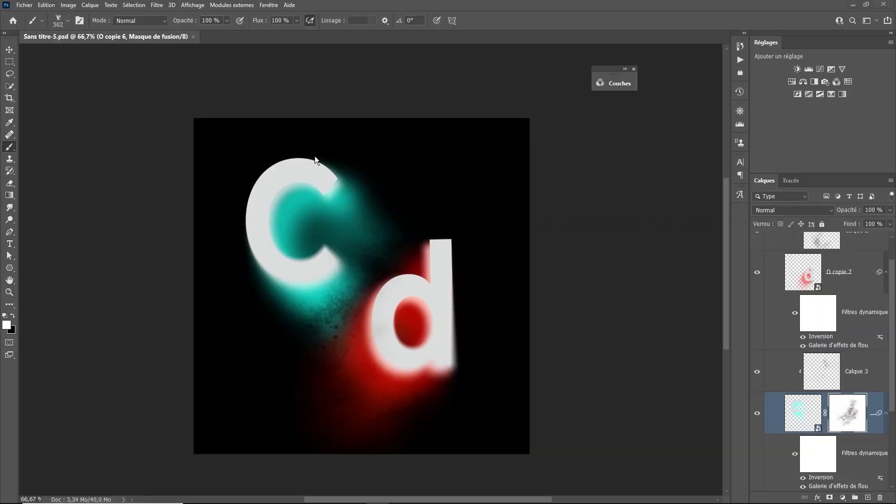
# Paint a stroke on the cyan C layer's mask toward the d to spread the speckled teal glow
pyautogui.moveTo(317, 161); pyautogui.dragTo(458, 214)
# Create a new blank document with width and height both 1080 px
pyautogui.click(27, 5)
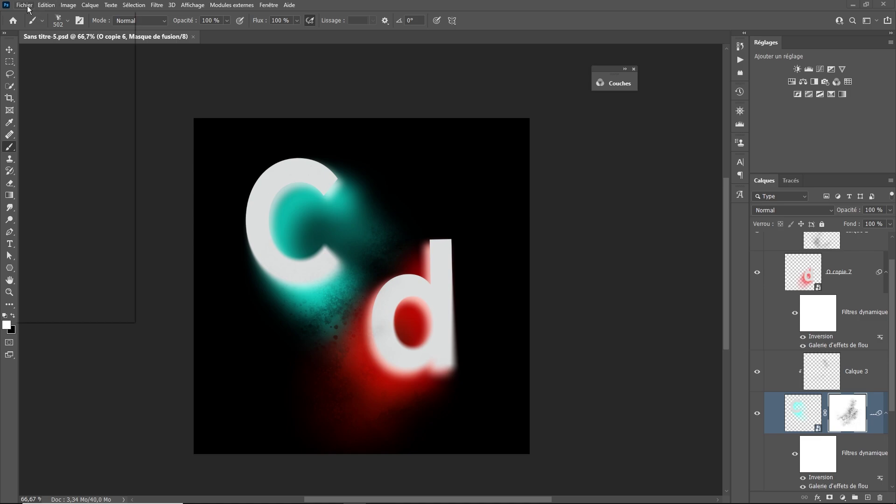
pyautogui.click(35, 18)
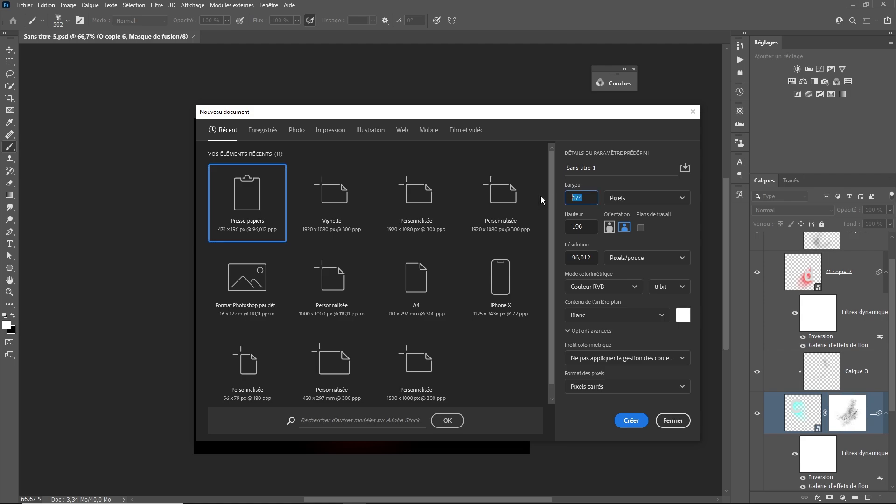
pyautogui.write('108')
pyautogui.write('0')
pyautogui.press('Tab')
pyautogui.press('Tab')
pyautogui.write('1')
pyautogui.write('80')
pyautogui.press('BackSpace')
pyautogui.write('080')
pyautogui.press('Tab')
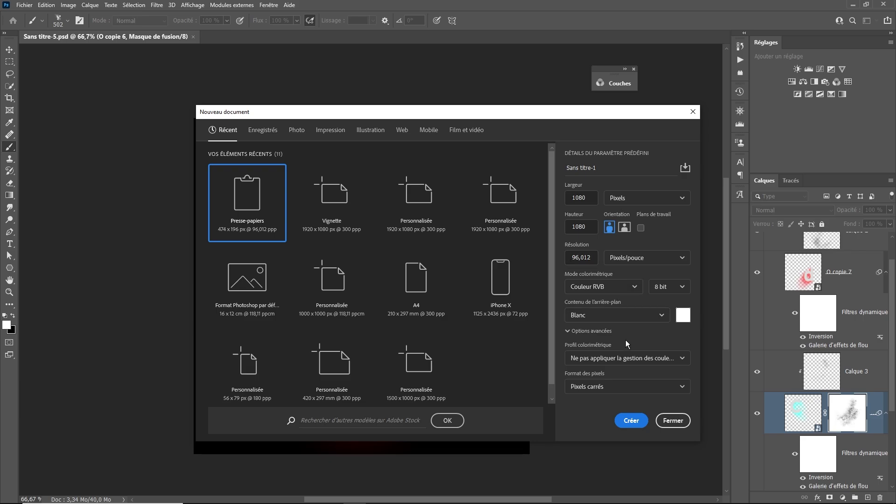
pyautogui.click(632, 421)
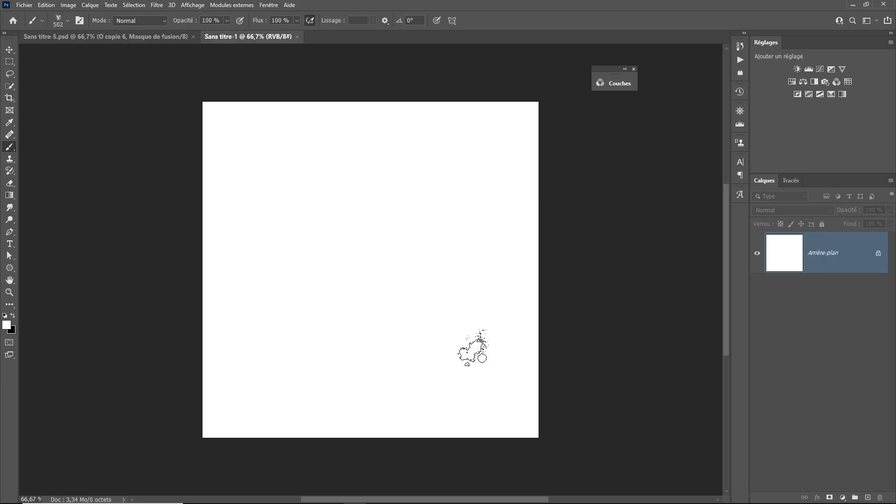
# Type a black lowercase 'c' on a new text layer near the canvas centre
pyautogui.click(10, 243)
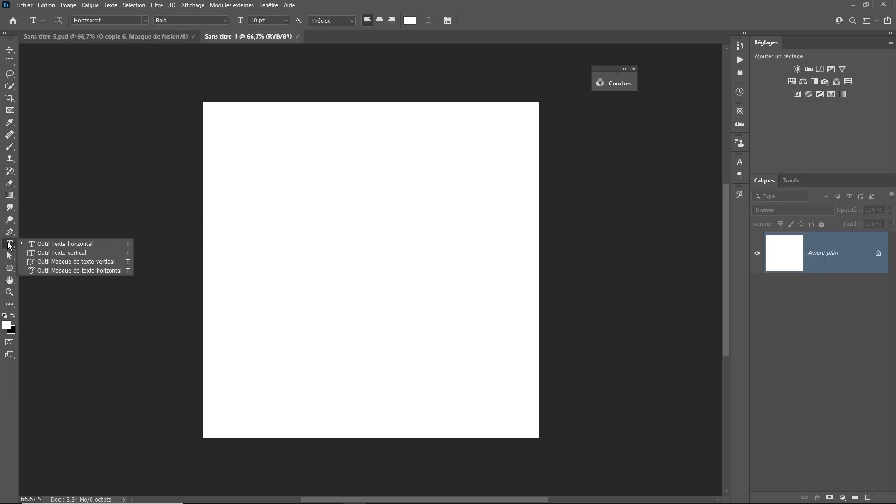
pyautogui.click(5, 316)
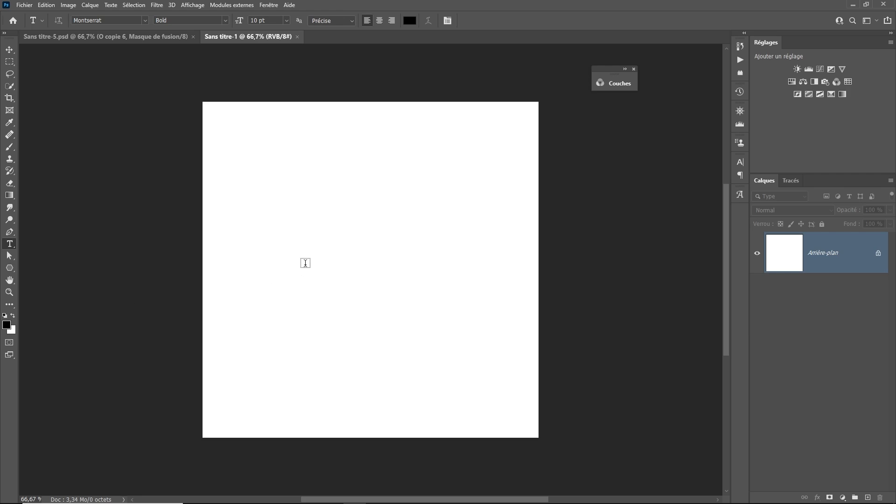
pyautogui.click(305, 263)
pyautogui.write('Lorem Ipsum')
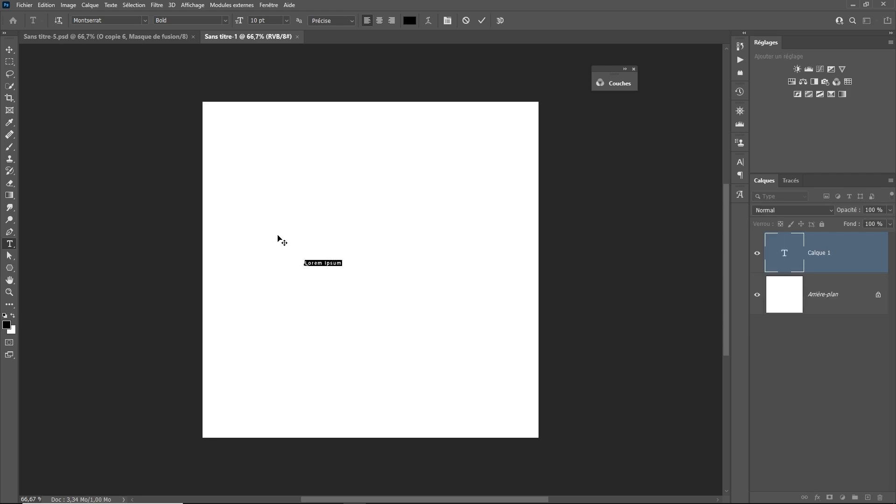
pyautogui.write('c')
pyautogui.click(17, 53)
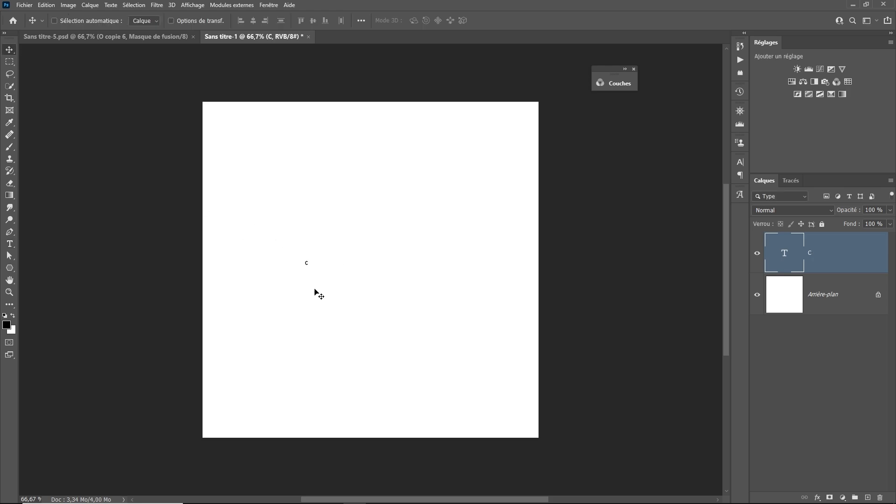
# Enlarge the 'c' with Free Transform and place it left of centre
pyautogui.hotkey('ctrl', 't')
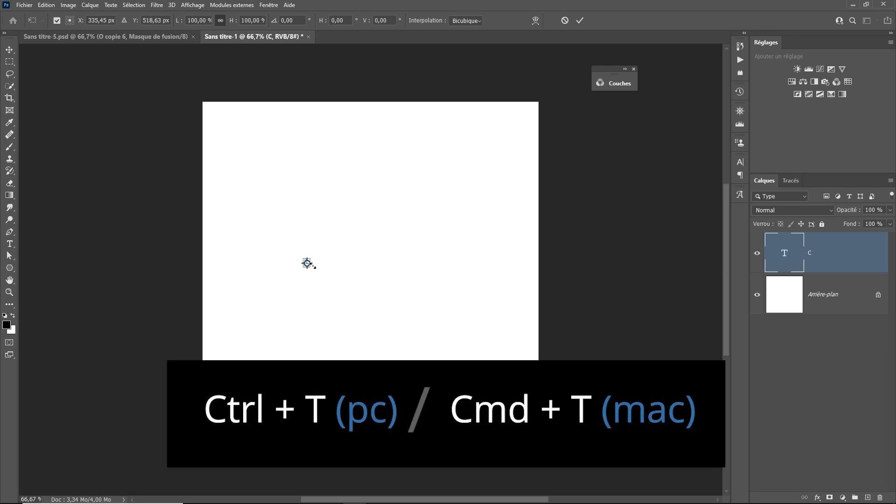
pyautogui.moveTo(308, 265); pyautogui.dragTo(406, 355)
pyautogui.moveTo(305, 260); pyautogui.dragTo(242, 167)
pyautogui.moveTo(304, 225); pyautogui.dragTo(332, 204)
pyautogui.click(580, 20)
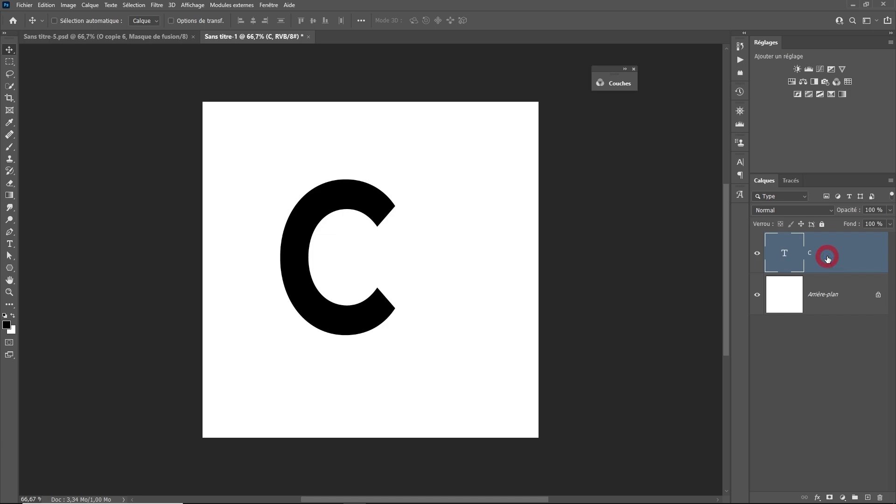
# Convert the 'c' text layer into a smart object (Convertir en objet dynamique)
pyautogui.rightClick(828, 258)
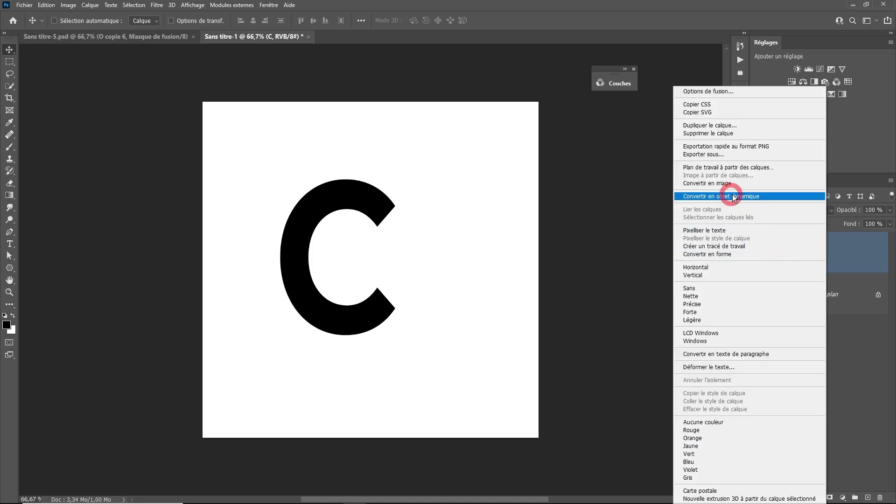
pyautogui.click(775, 199)
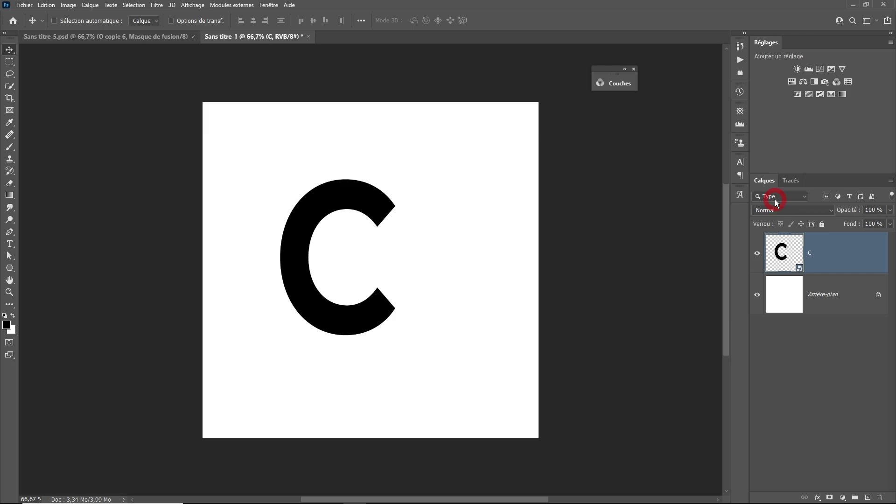
pyautogui.doubleClick(799, 265)
pyautogui.click(818, 498)
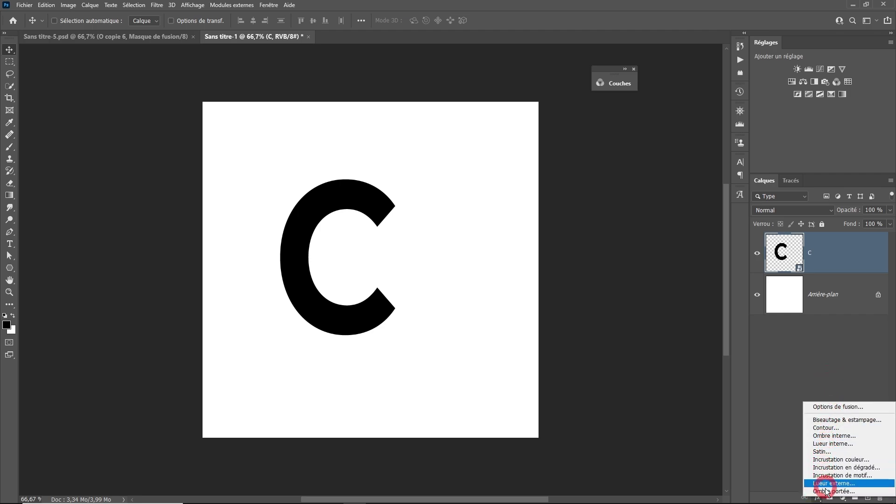
# Add an Ombre portée to the 'c', deleting the extra entries so only one stays enabled
pyautogui.click(827, 491)
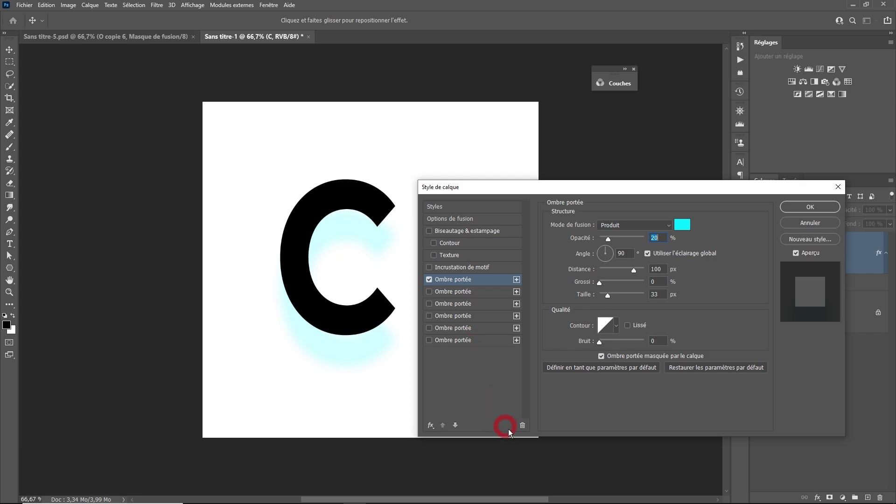
pyautogui.click(522, 425)
pyautogui.click(522, 425)
pyautogui.click(522, 425)
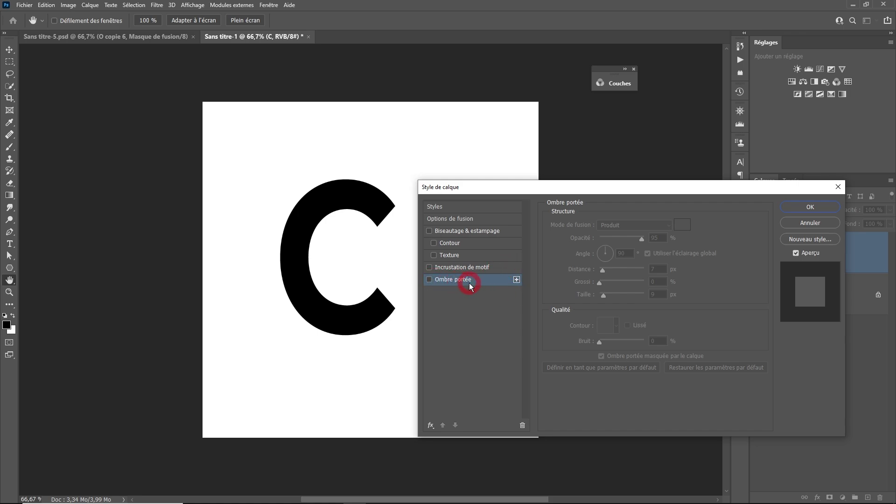
pyautogui.click(430, 425)
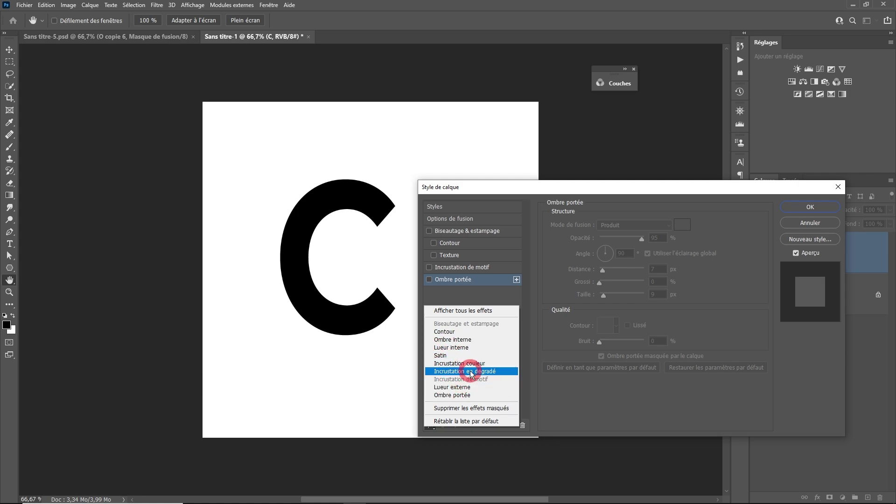
pyautogui.click(497, 292)
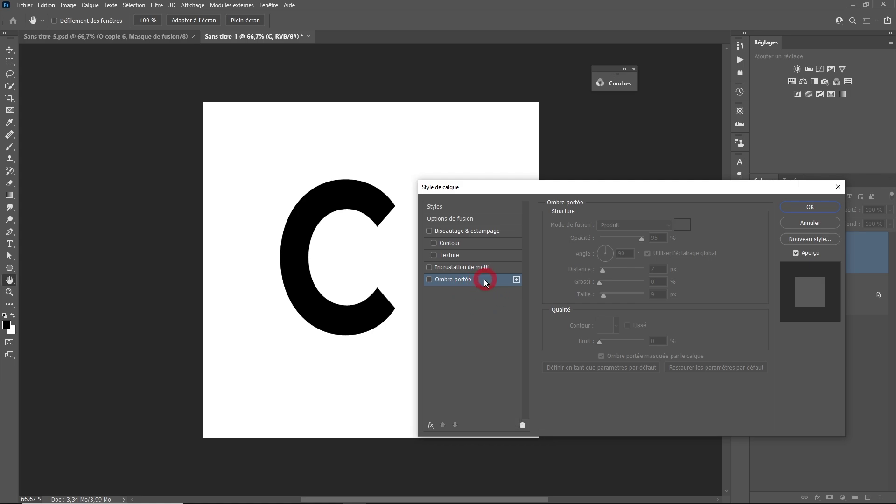
pyautogui.click(428, 280)
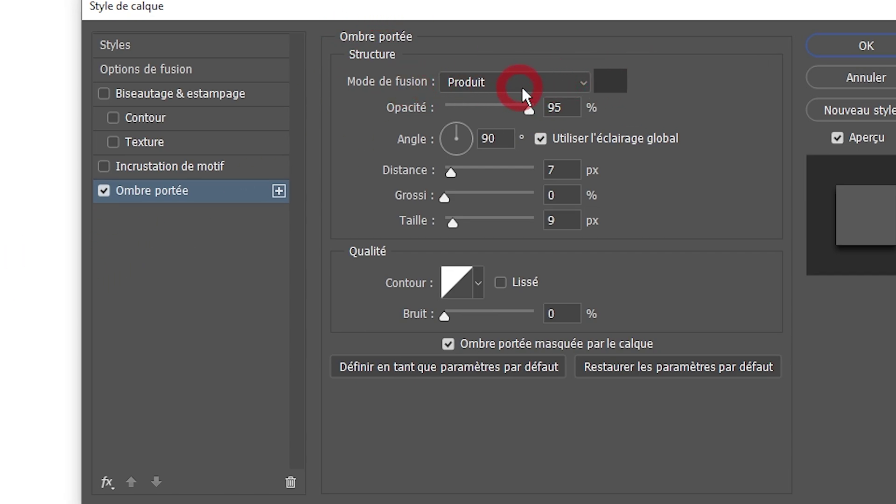
# Set the drop shadow colour to bright cyan, hex 00ffff
pyautogui.click(612, 84)
pyautogui.click(571, 125)
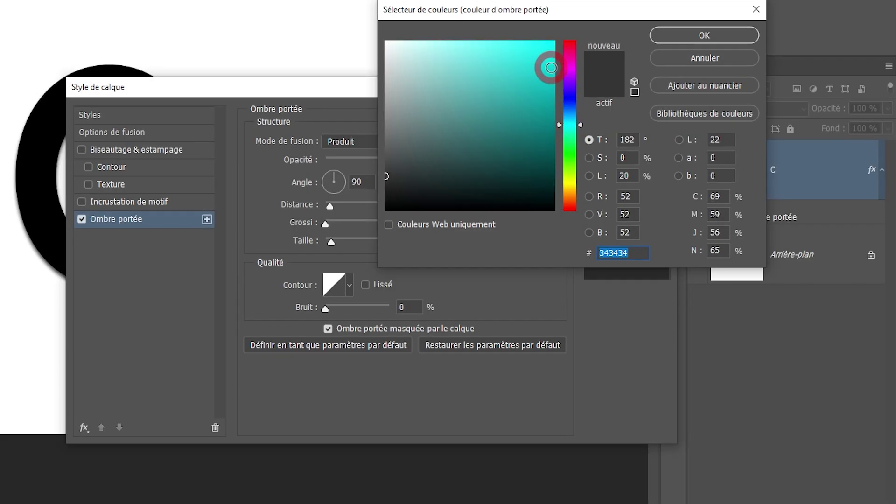
pyautogui.moveTo(551, 67); pyautogui.dragTo(564, 30)
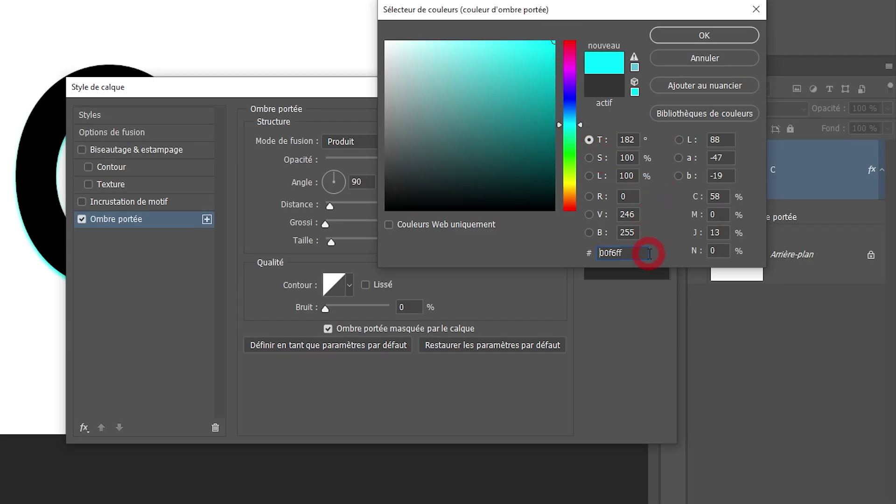
pyautogui.click(627, 215)
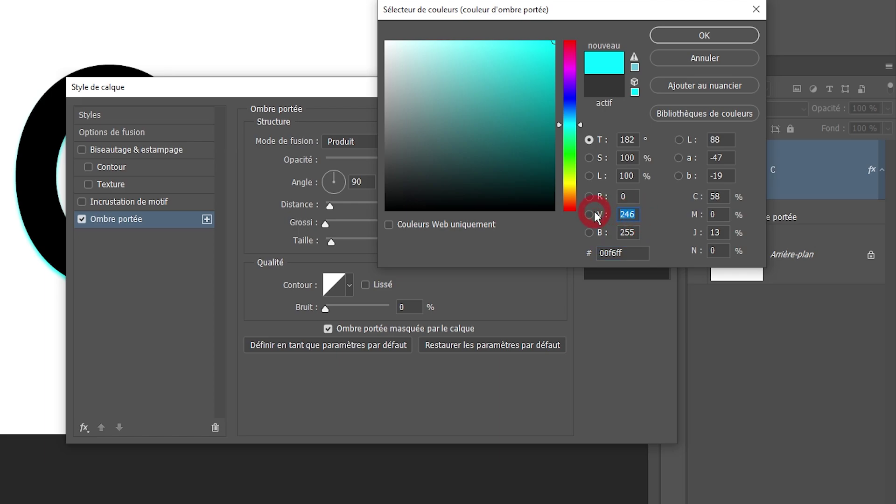
pyautogui.write('255')
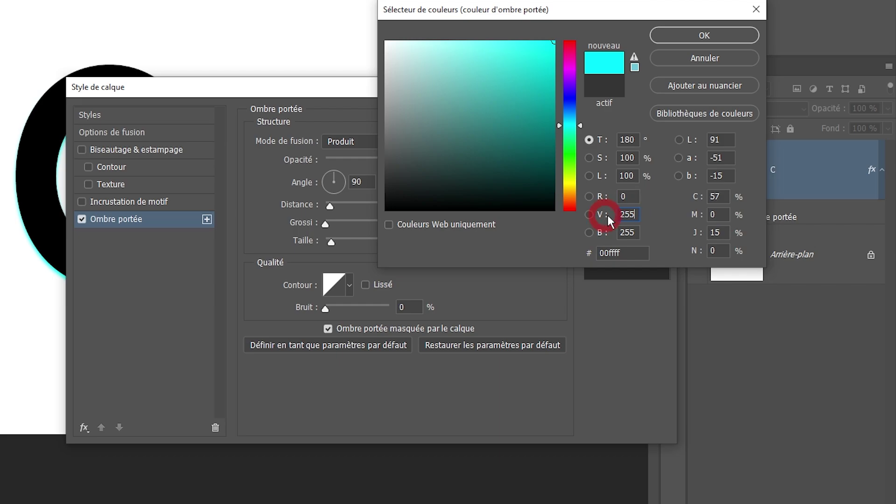
pyautogui.moveTo(609, 214); pyautogui.dragTo(640, 214)
pyautogui.click(601, 235)
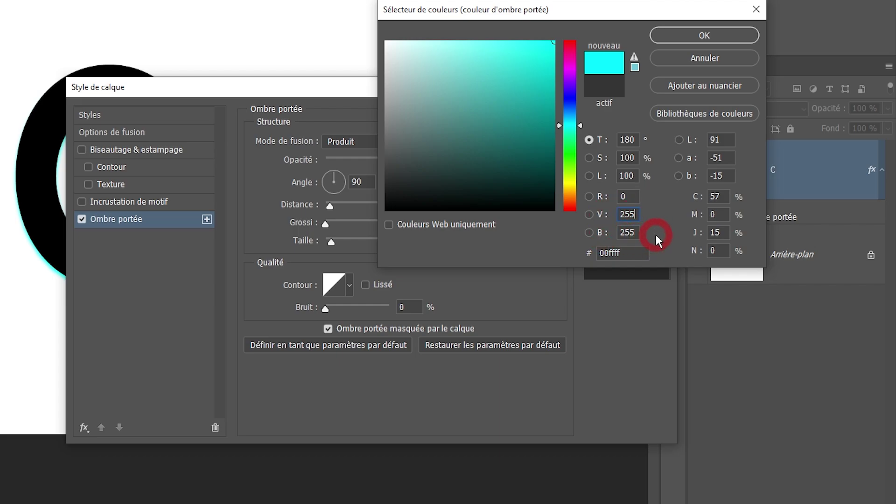
# Set the cyan shadow to a 135° angle, 25 px distance and 10 px size
pyautogui.click(691, 34)
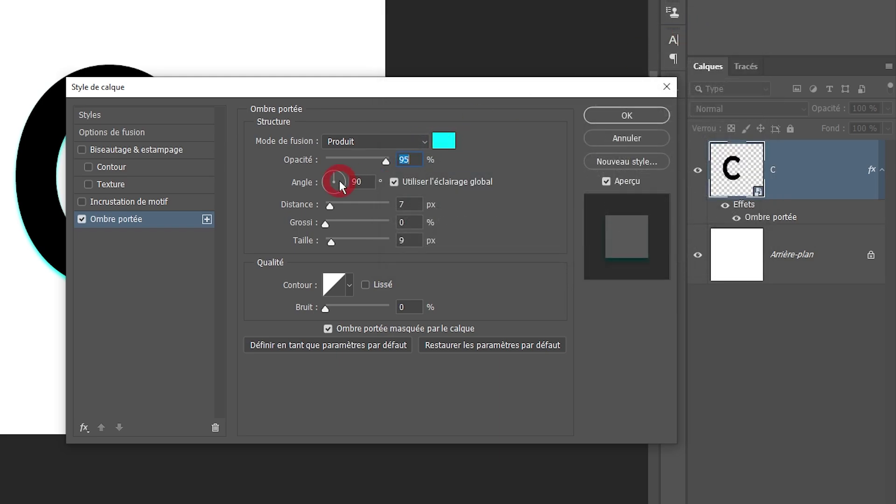
pyautogui.moveTo(357, 89); pyautogui.dragTo(535, 92)
pyautogui.click(508, 182)
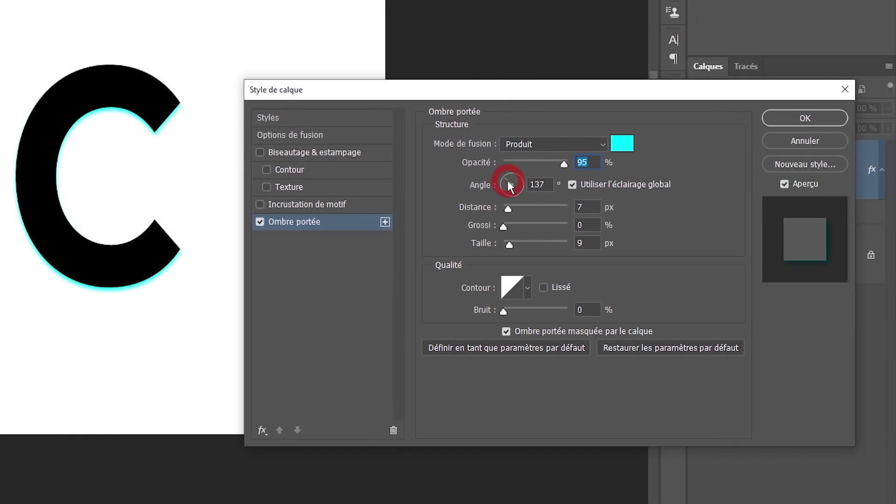
pyautogui.moveTo(507, 181); pyautogui.dragTo(508, 182)
pyautogui.doubleClick(548, 185)
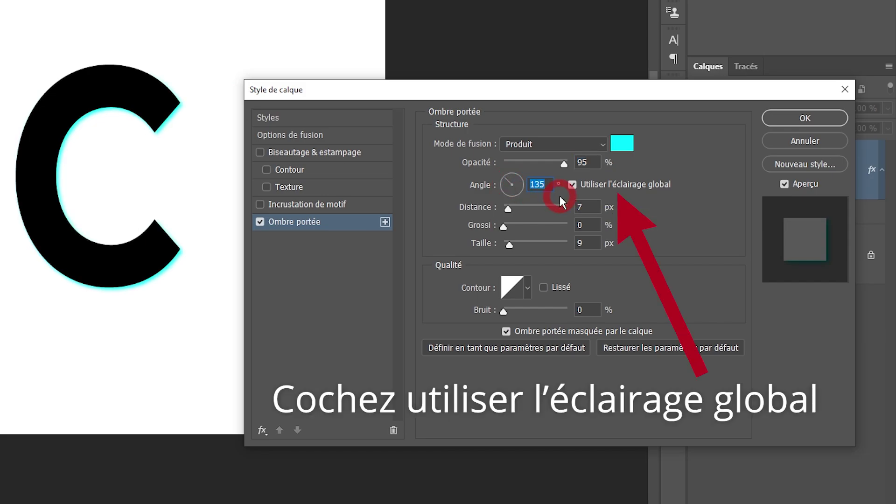
pyautogui.moveTo(507, 213); pyautogui.dragTo(520, 209)
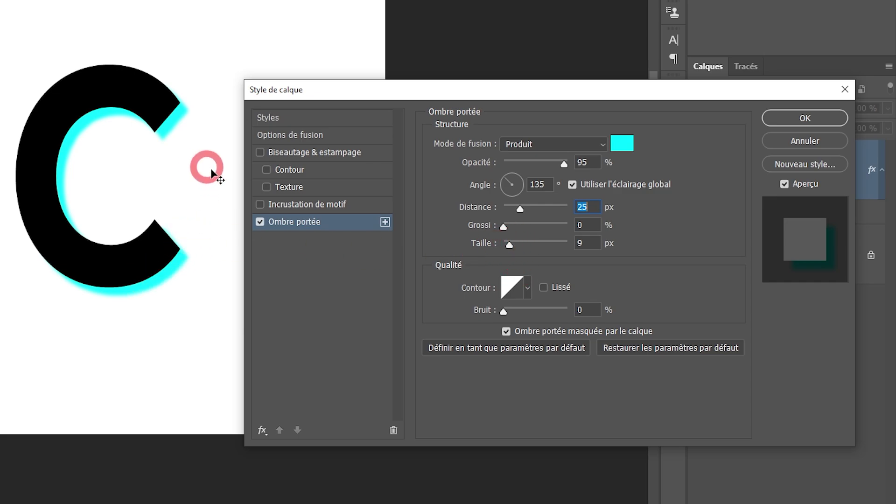
pyautogui.moveTo(498, 247); pyautogui.dragTo(510, 246)
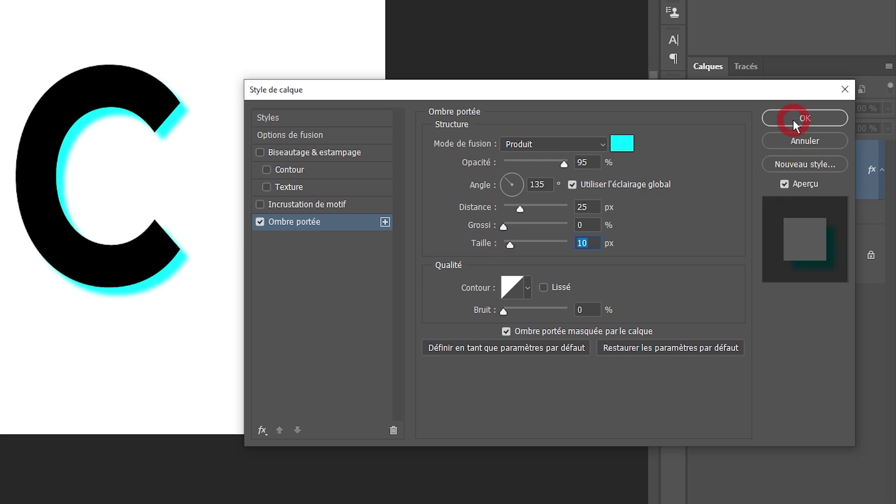
# Add a second drop shadow set to 50 px distance, 40 px size and 85% opacity
pyautogui.click(385, 222)
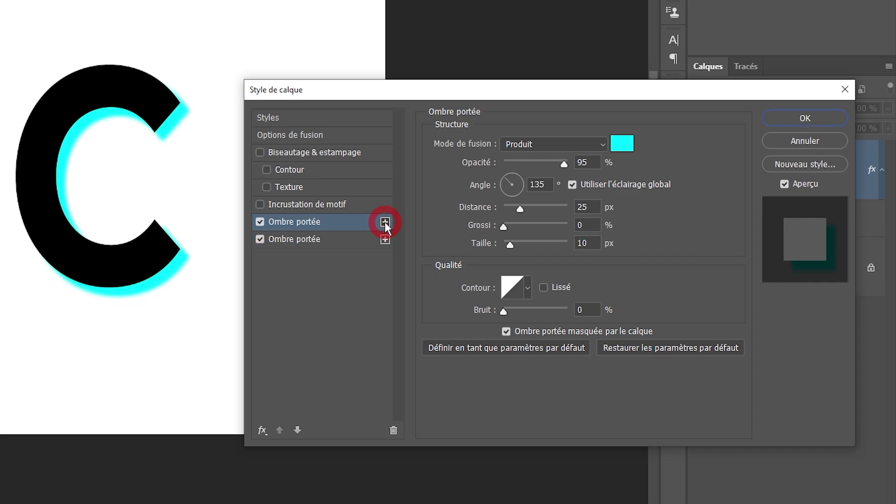
pyautogui.click(334, 240)
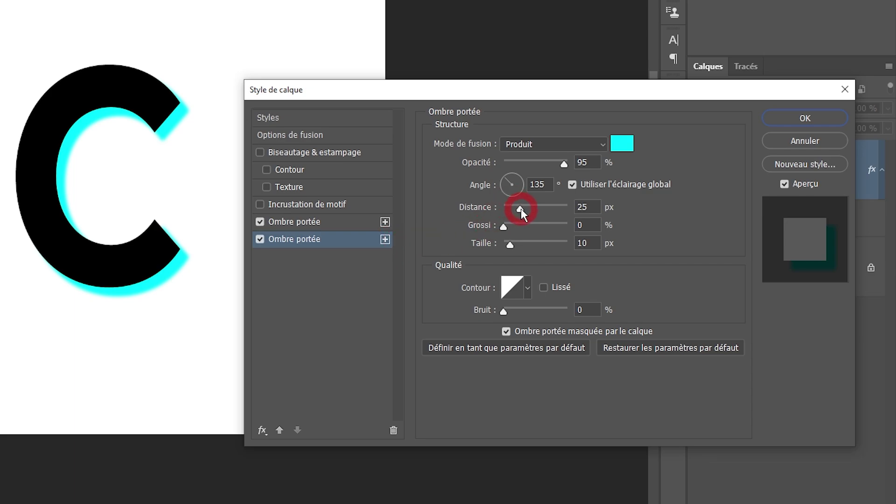
pyautogui.moveTo(521, 209); pyautogui.dragTo(538, 213)
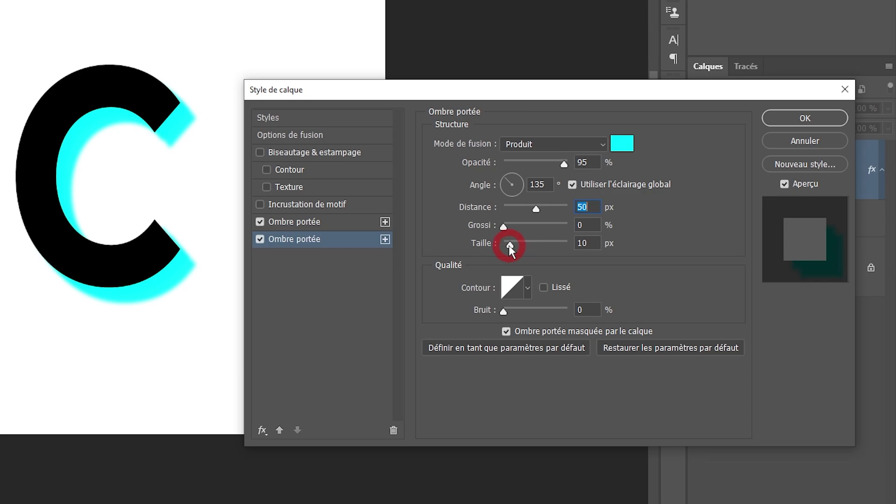
pyautogui.moveTo(511, 245); pyautogui.dragTo(518, 245)
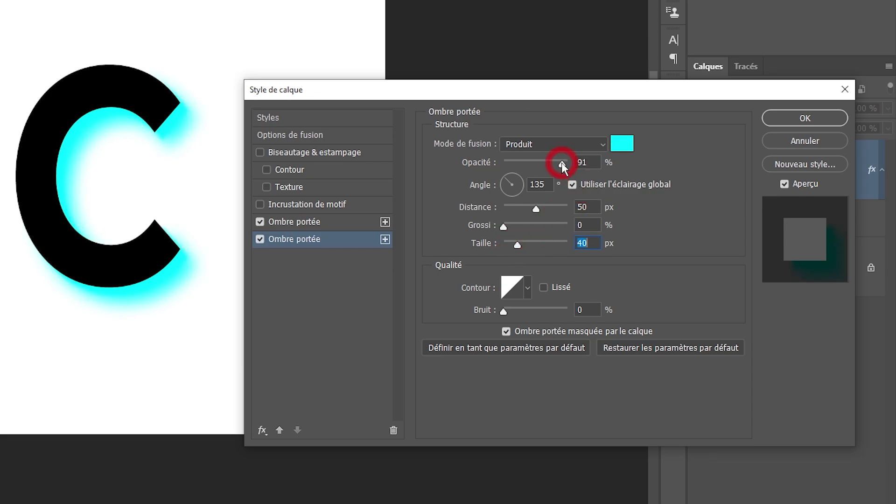
pyautogui.moveTo(562, 163); pyautogui.dragTo(558, 166)
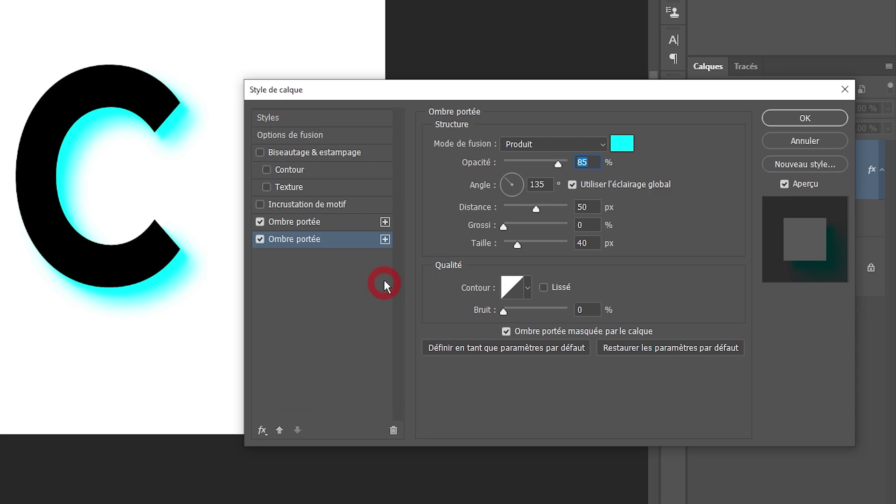
# Add a third cyan drop shadow with 100 px distance, 110 px size and 60% opacity
pyautogui.click(384, 240)
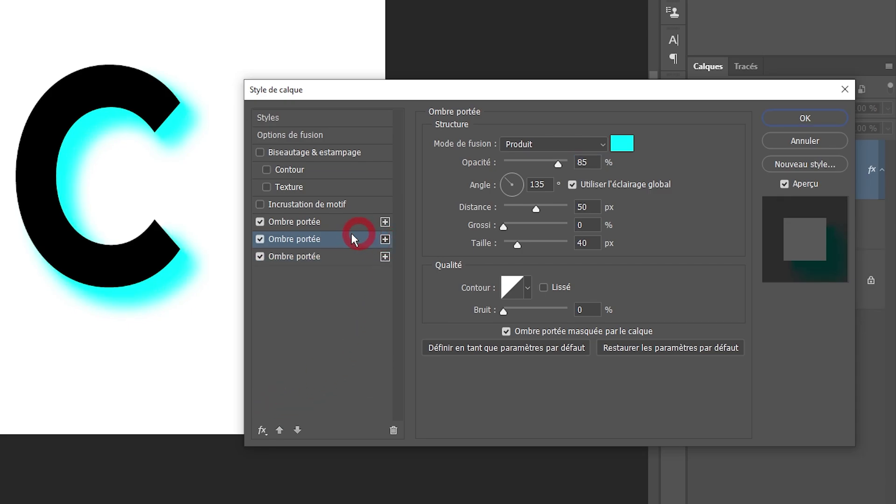
pyautogui.click(337, 257)
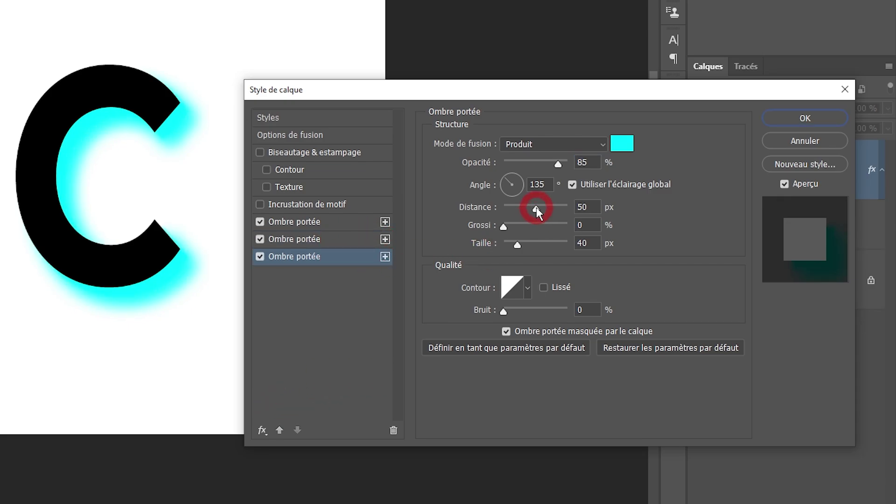
pyautogui.moveTo(536, 207); pyautogui.dragTo(553, 209)
pyautogui.moveTo(518, 244); pyautogui.dragTo(536, 250)
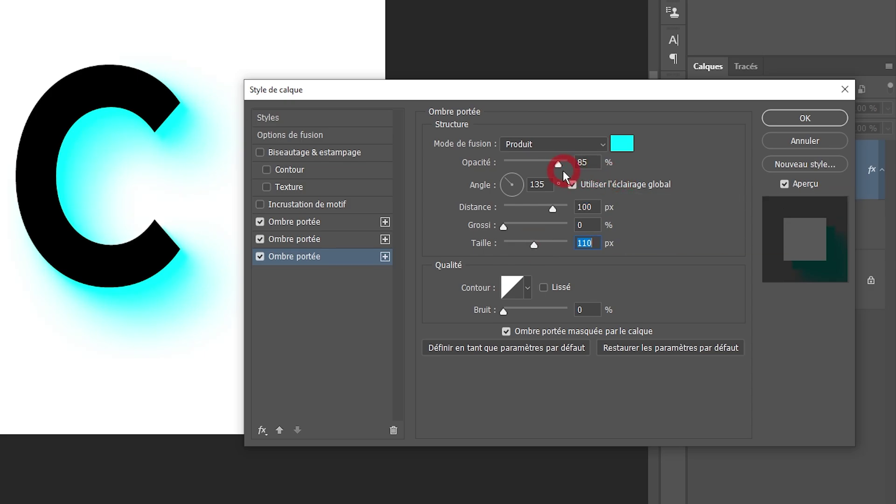
pyautogui.moveTo(554, 165)
pyautogui.mouseDown()
pyautogui.moveTo(537, 166)
pyautogui.moveTo(543, 168)
pyautogui.mouseUp()
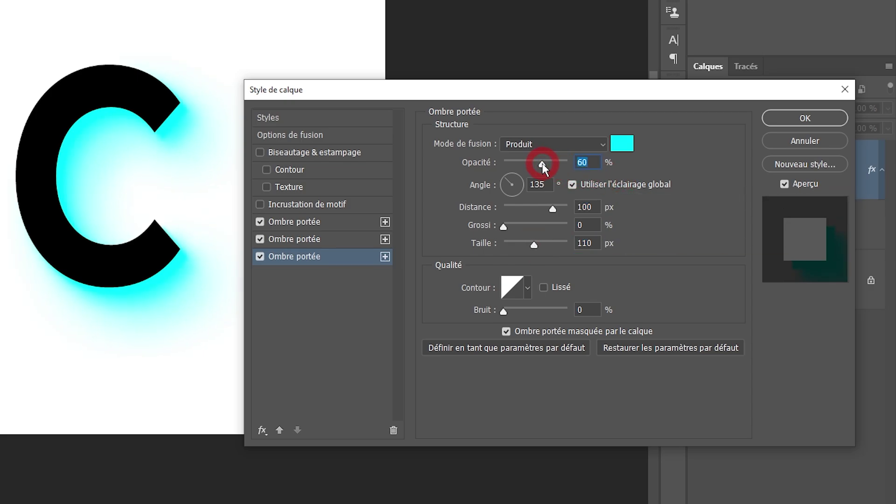
# Add a fourth cyan drop shadow with 137 px distance, 150 px size and 40% opacity
pyautogui.click(385, 256)
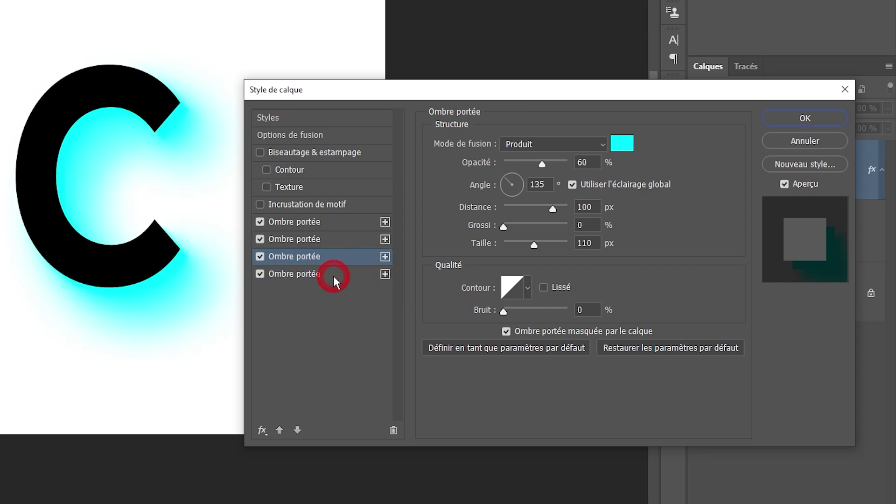
pyautogui.click(333, 276)
pyautogui.moveTo(550, 209); pyautogui.dragTo(555, 209)
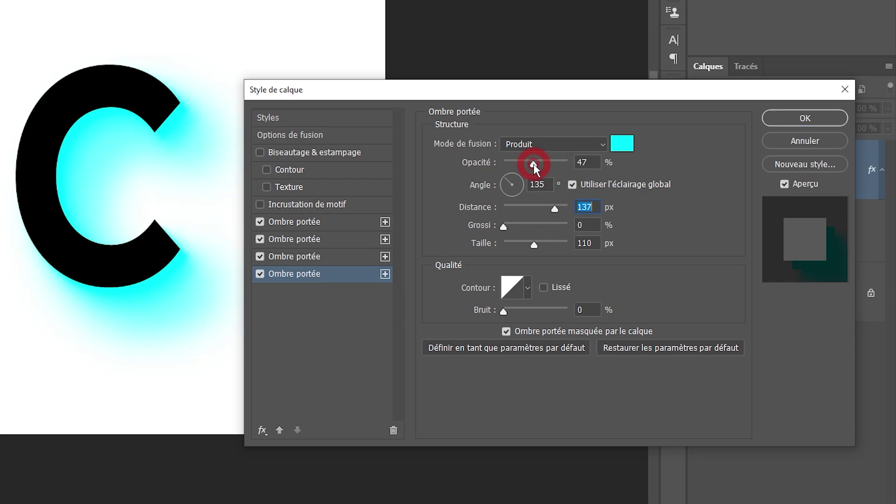
pyautogui.moveTo(534, 164); pyautogui.dragTo(528, 164)
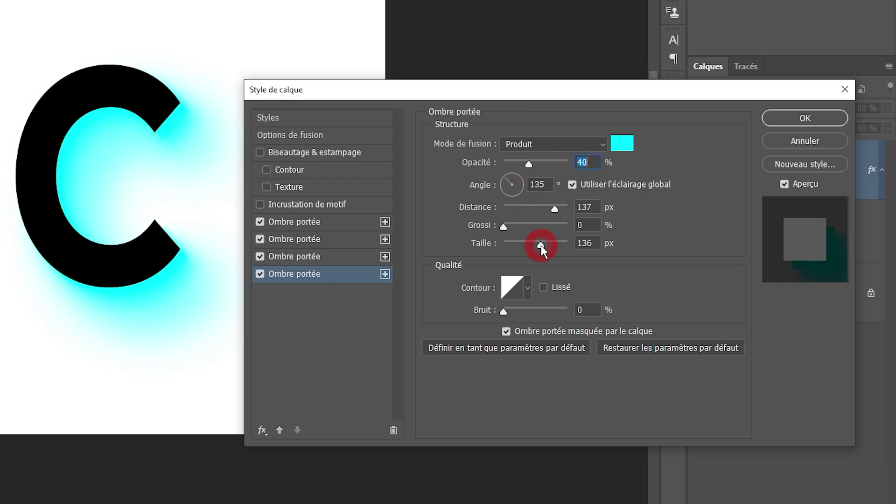
pyautogui.moveTo(539, 246); pyautogui.dragTo(545, 245)
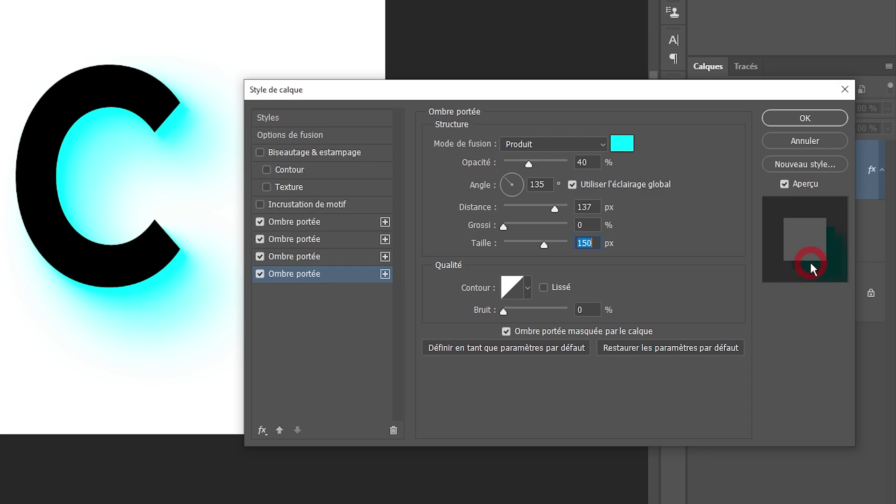
# Save the shadows as style 'Ombre portée bleue long', kept out of the library, and apply them
pyautogui.click(794, 166)
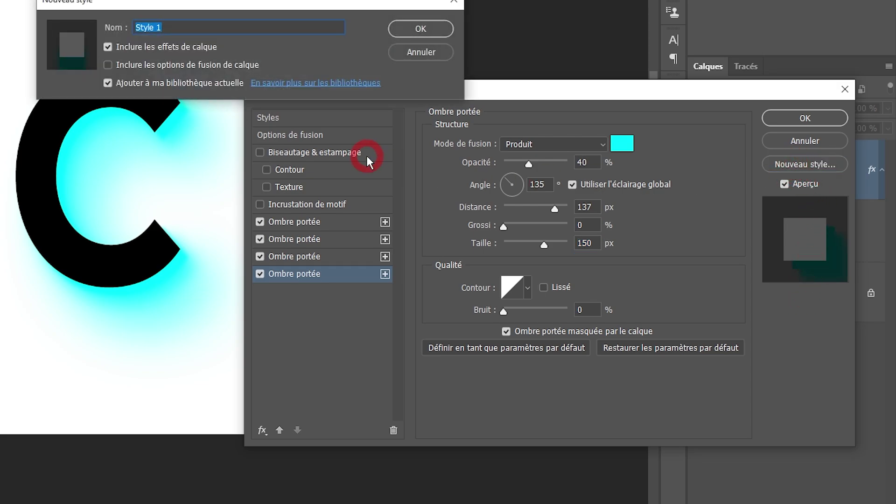
pyautogui.write('Om')
pyautogui.write('bre portée bleue lo')
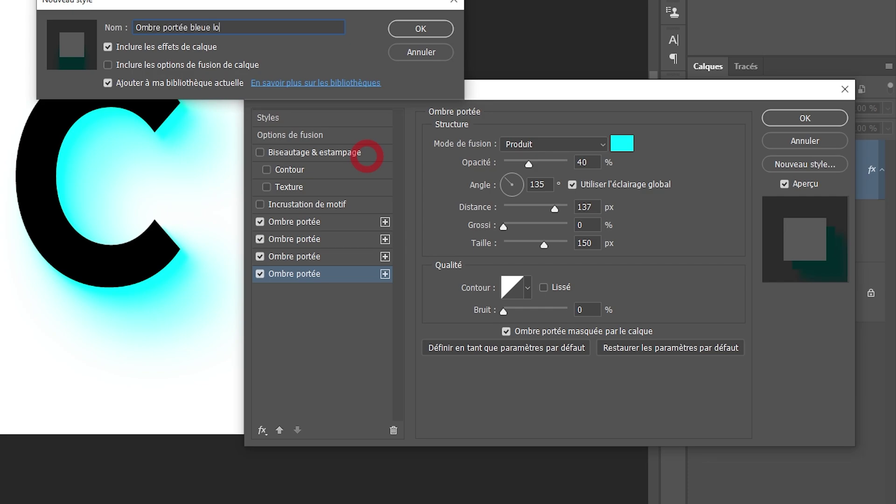
pyautogui.write('ngue')
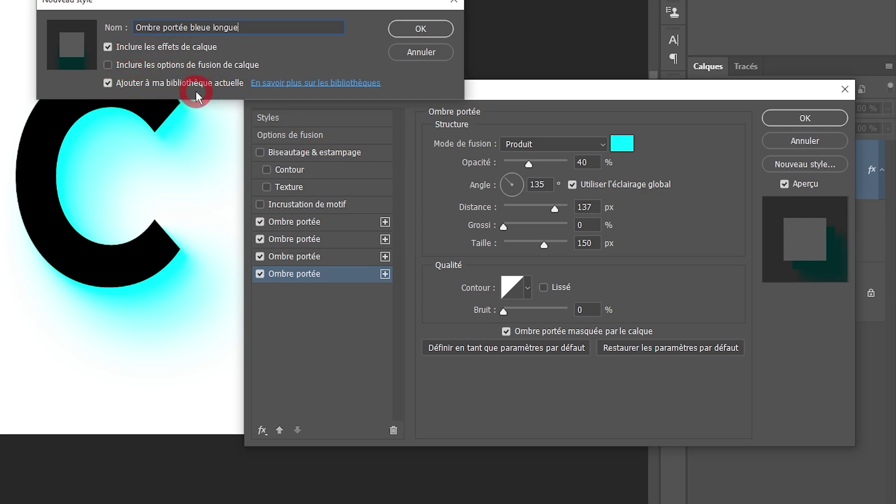
pyautogui.click(178, 86)
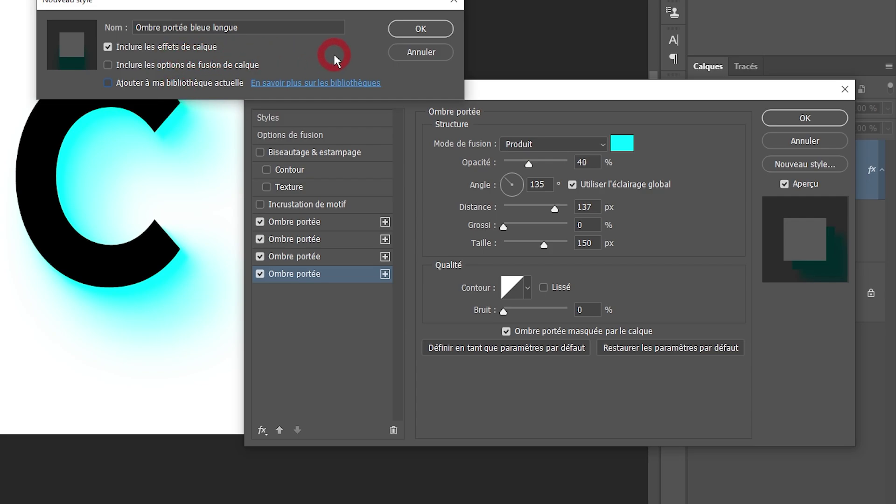
pyautogui.click(418, 29)
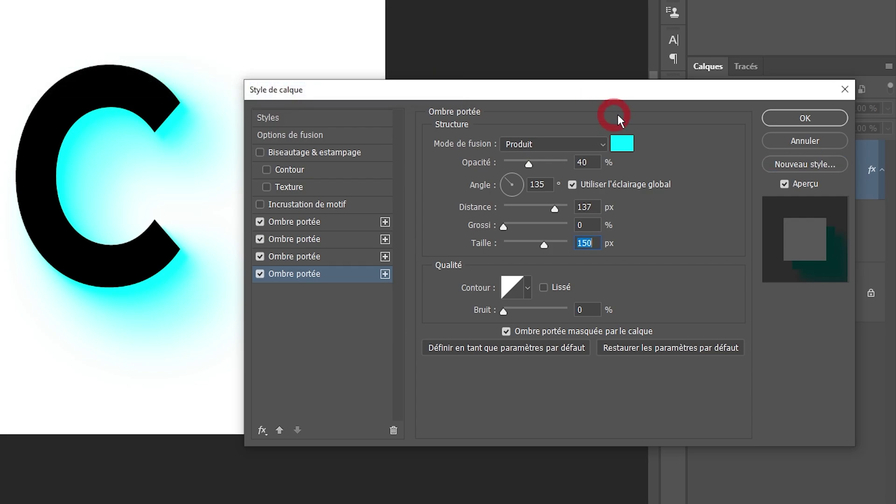
pyautogui.click(794, 119)
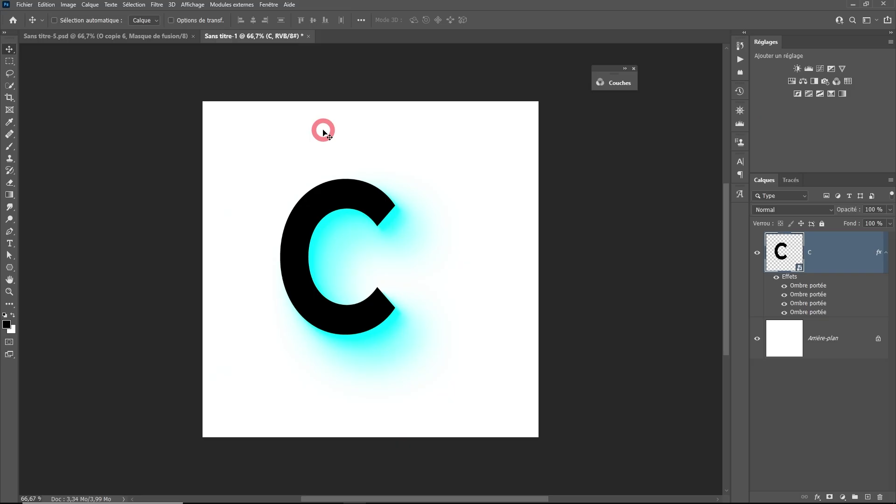
# Apply a Field Blur with its blur pin on the C's bottom and a 0 px sharp pin at its top
pyautogui.click(156, 5)
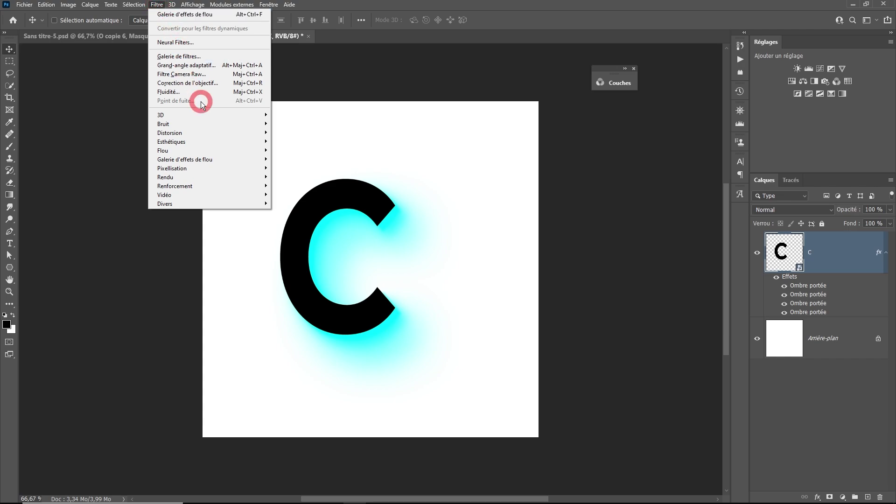
pyautogui.moveTo(185, 160)
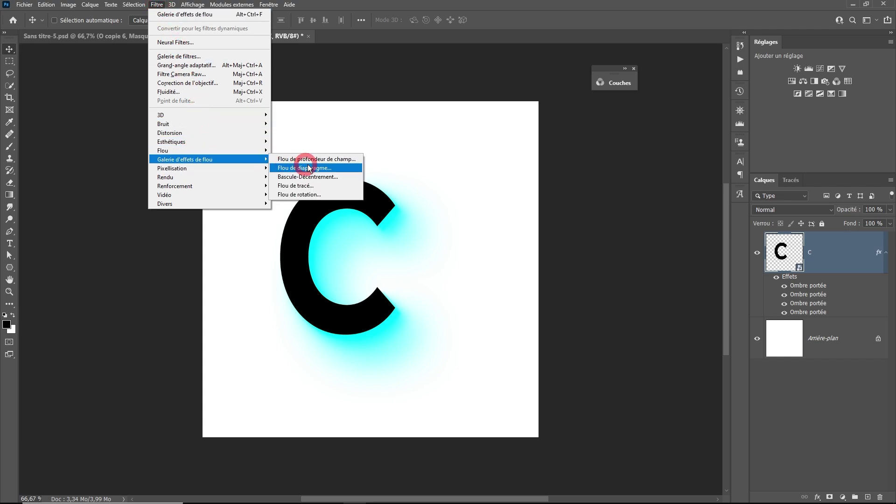
pyautogui.click(316, 159)
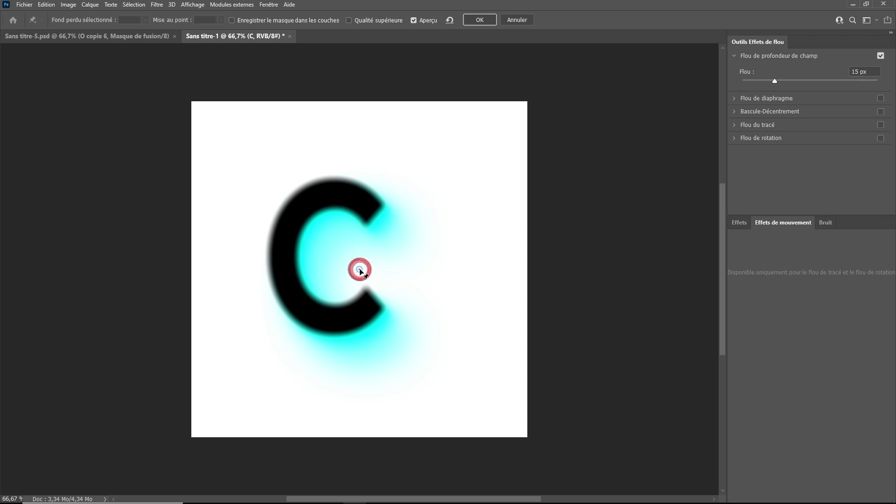
pyautogui.moveTo(359, 269); pyautogui.dragTo(367, 322)
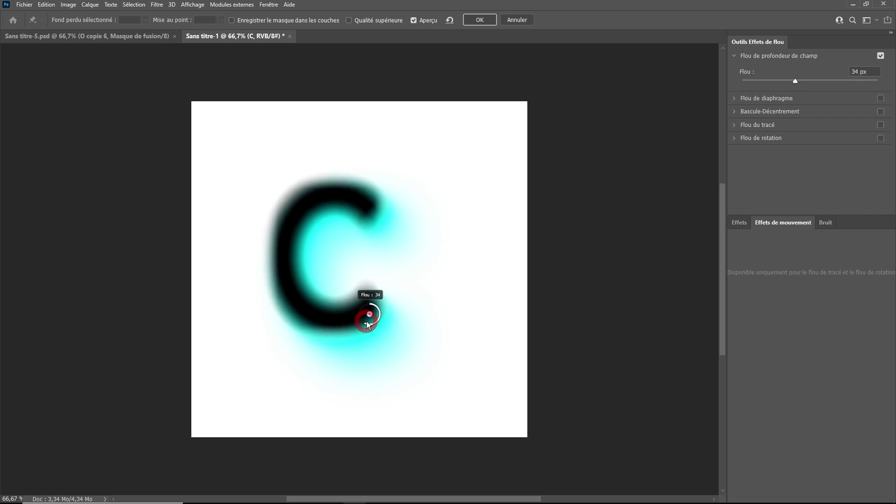
pyautogui.click(311, 183)
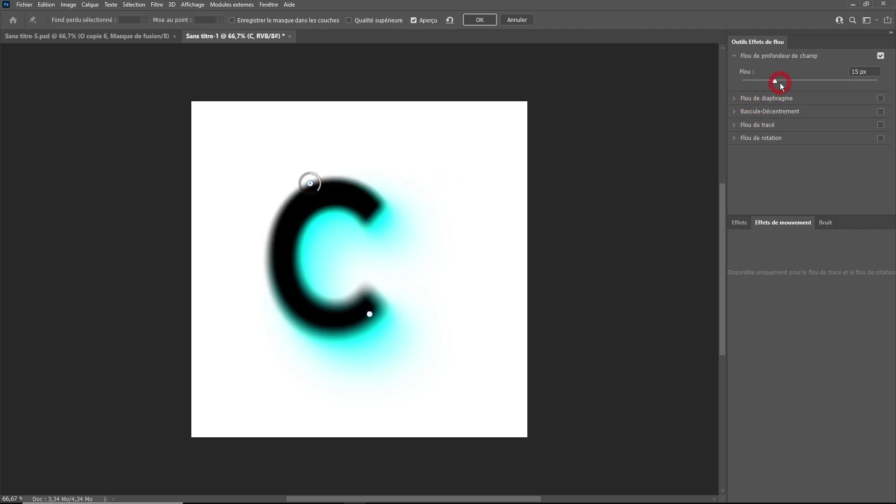
pyautogui.moveTo(774, 81); pyautogui.dragTo(737, 81)
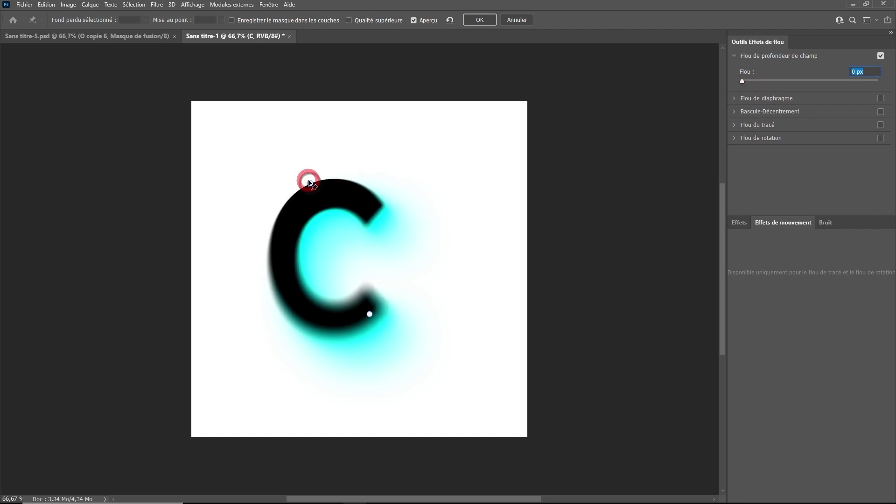
pyautogui.moveTo(310, 183); pyautogui.dragTo(302, 214)
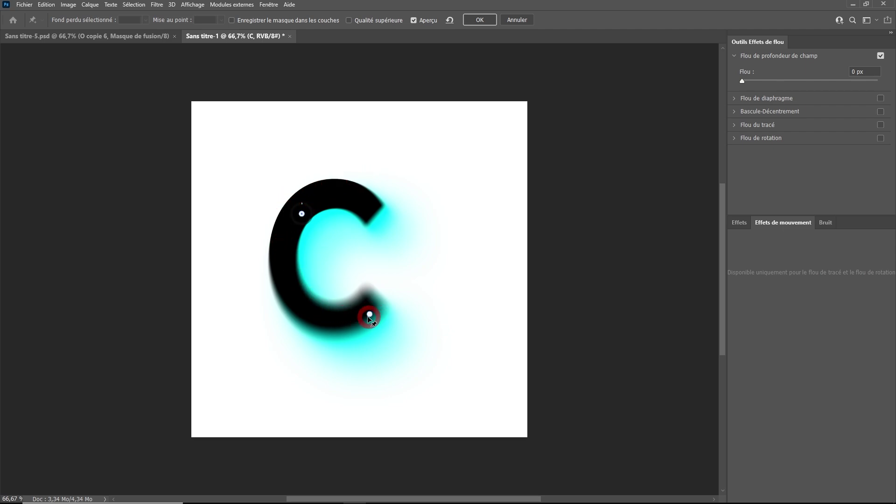
pyautogui.click(483, 21)
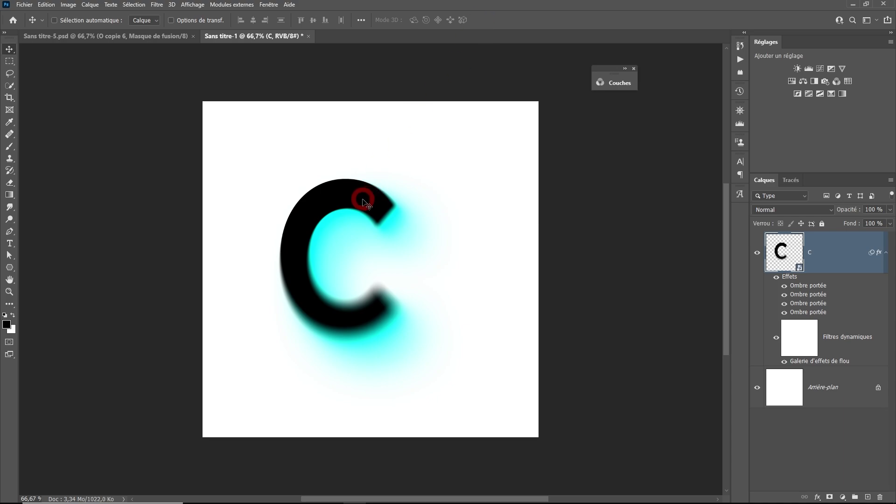
# Move the blurred C up-left, then compare with Sans titre-5.psd and return to Sans titre-1
pyautogui.moveTo(363, 199); pyautogui.dragTo(338, 165)
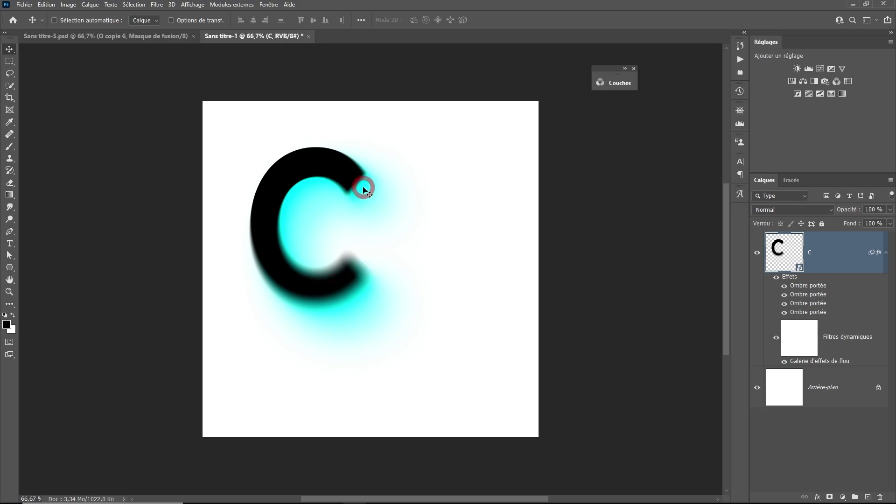
pyautogui.click(146, 35)
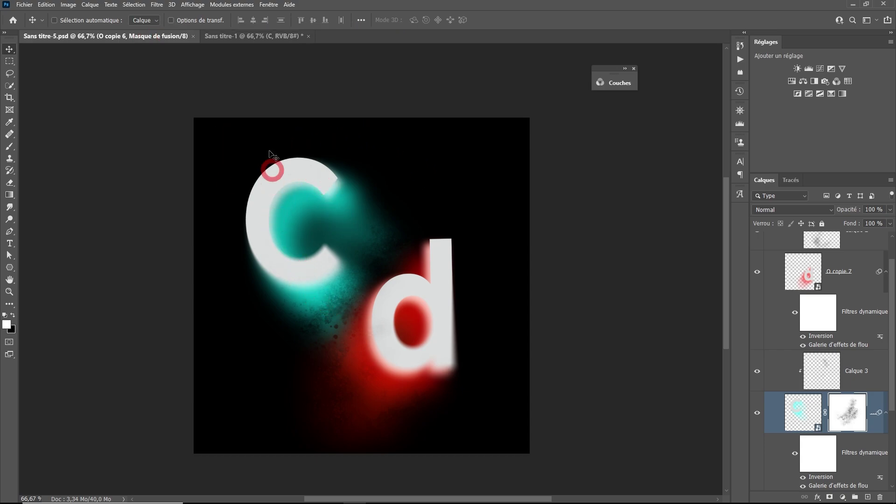
pyautogui.click(236, 37)
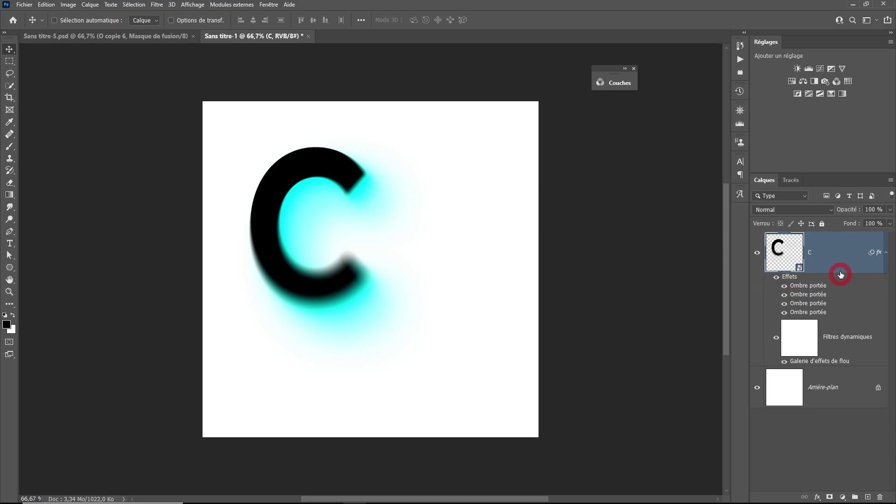
# Convert the C layer to a smart object and invert it to white with a red glow
pyautogui.rightClick(840, 253)
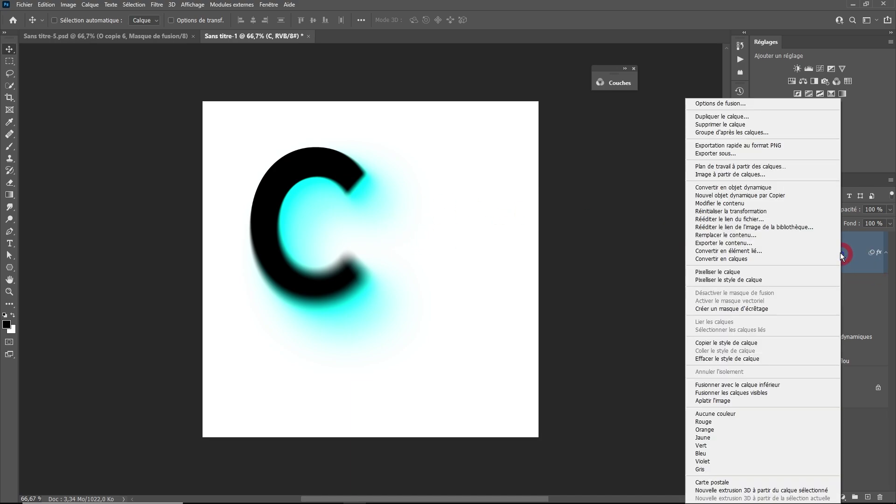
pyautogui.click(751, 188)
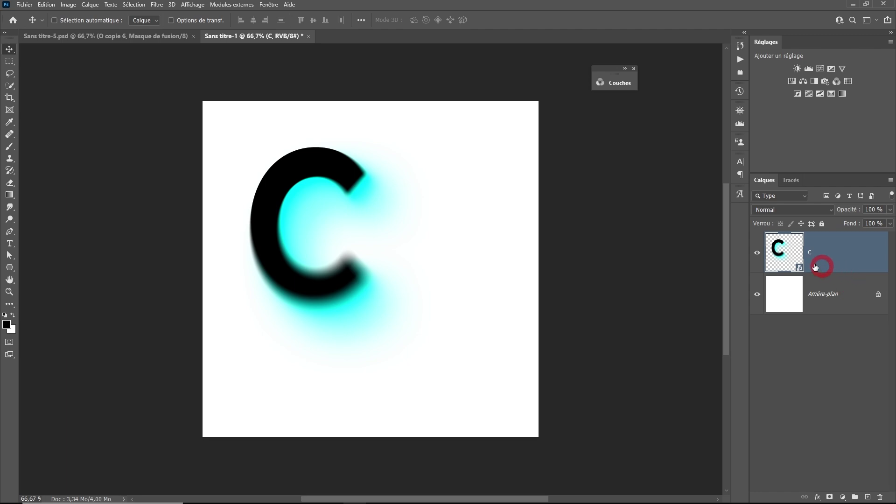
pyautogui.click(781, 277)
pyautogui.click(816, 258)
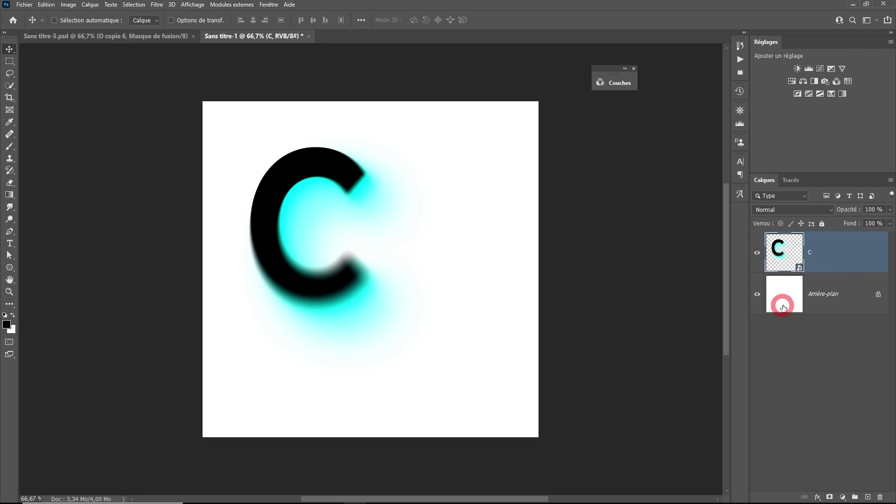
pyautogui.click(822, 260)
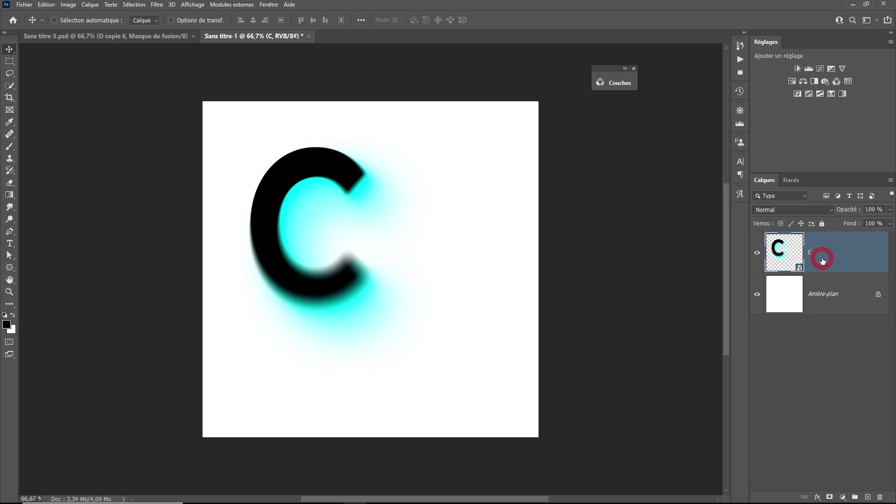
pyautogui.hotkey('ctrl', 'i')
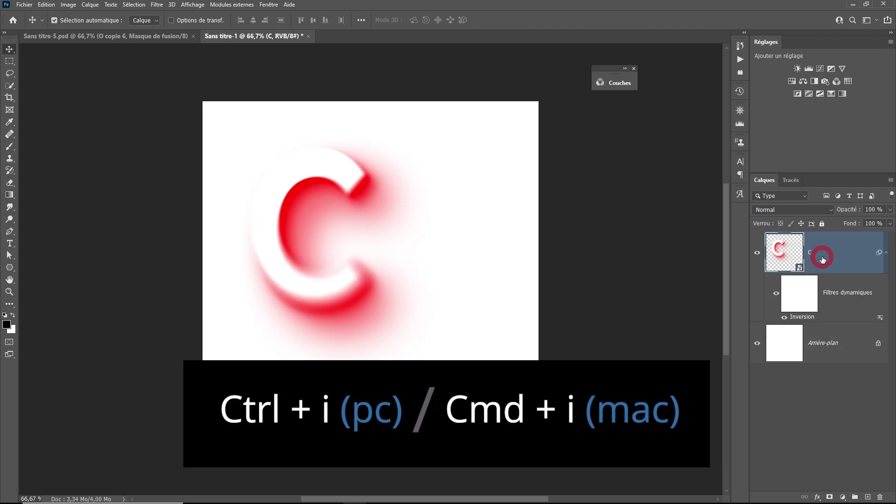
pyautogui.click(856, 340)
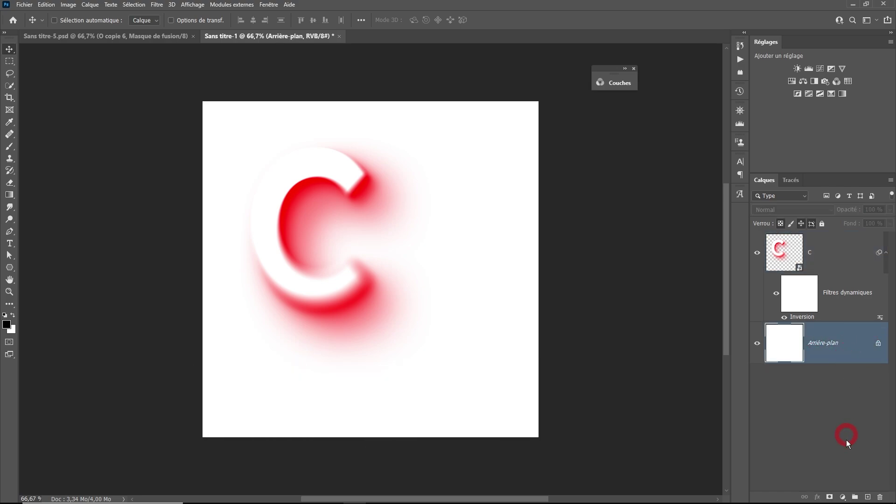
# Add a black solid colour fill layer behind the C and shift the artwork
pyautogui.click(846, 495)
pyautogui.click(823, 331)
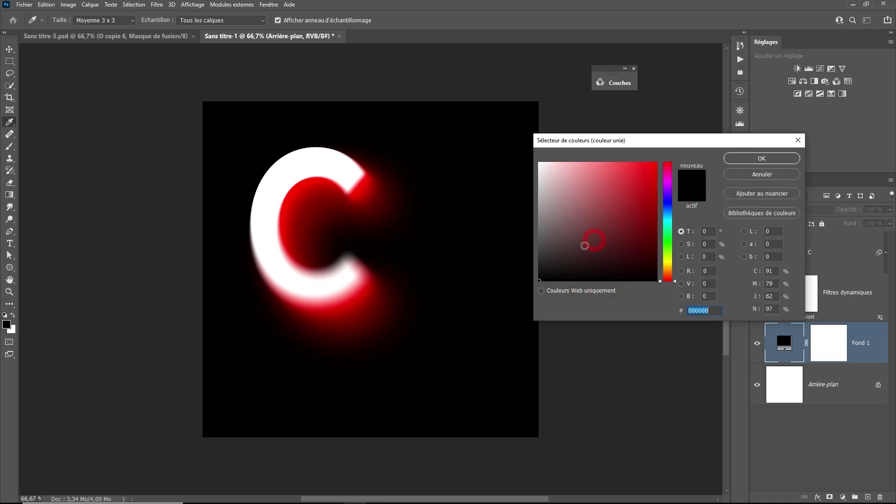
pyautogui.click(761, 158)
pyautogui.press('v')
pyautogui.moveTo(344, 180)
pyautogui.mouseDown()
pyautogui.moveTo(332, 164)
pyautogui.moveTo(386, 226)
pyautogui.mouseUp()
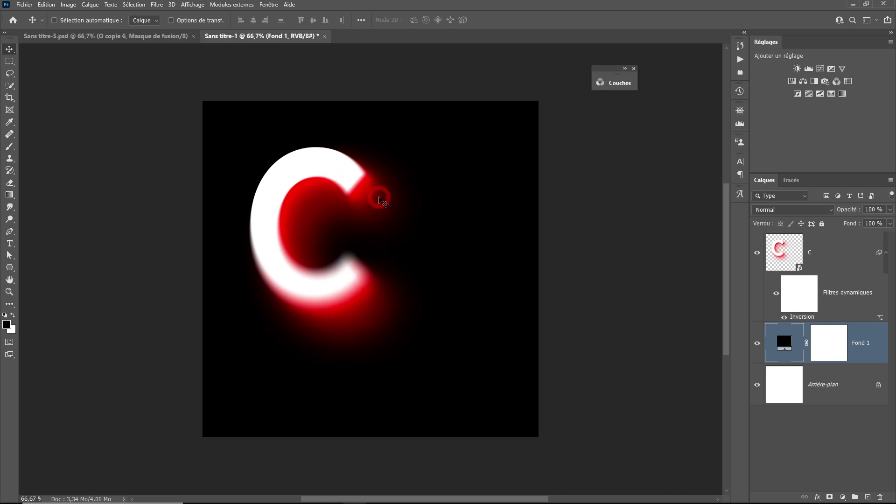
# Compare with the Sans titre-5.psd reference, then reposition and select the C layer
pyautogui.click(143, 36)
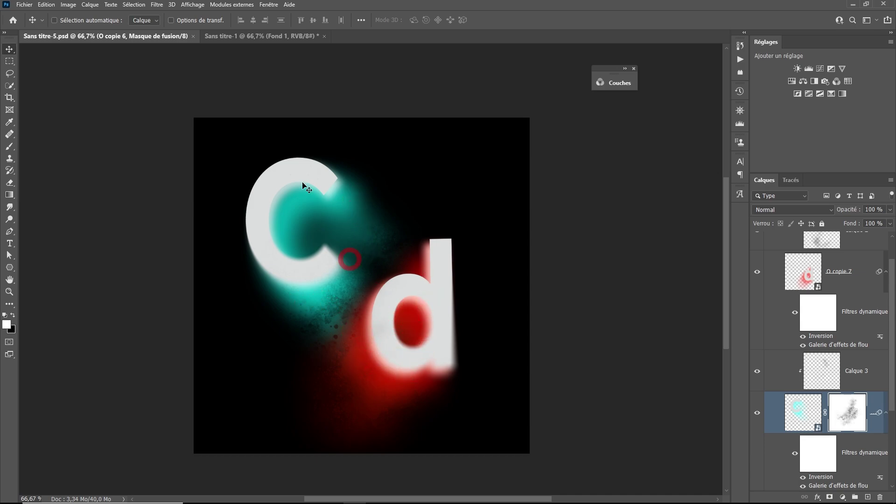
pyautogui.click(240, 37)
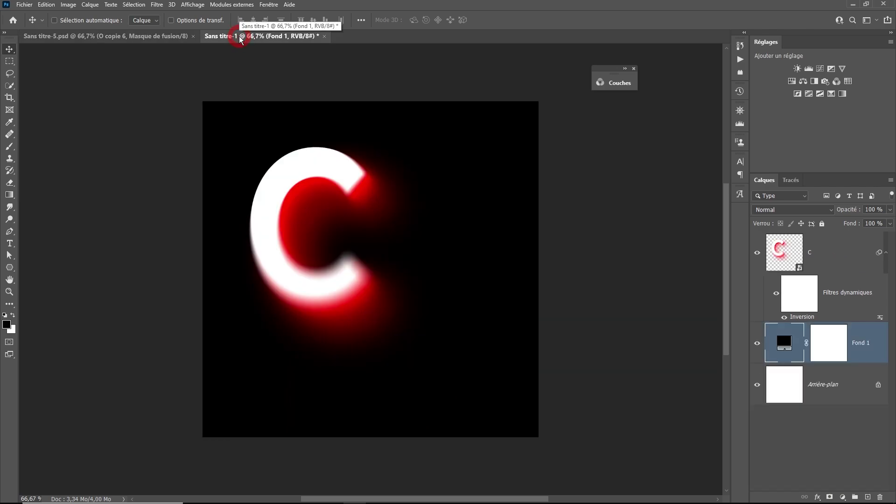
pyautogui.moveTo(348, 185); pyautogui.dragTo(330, 174)
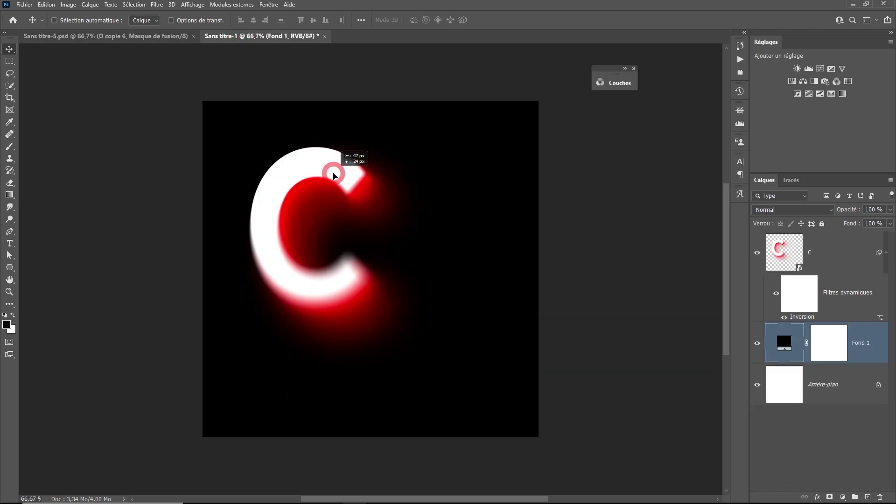
pyautogui.click(819, 254)
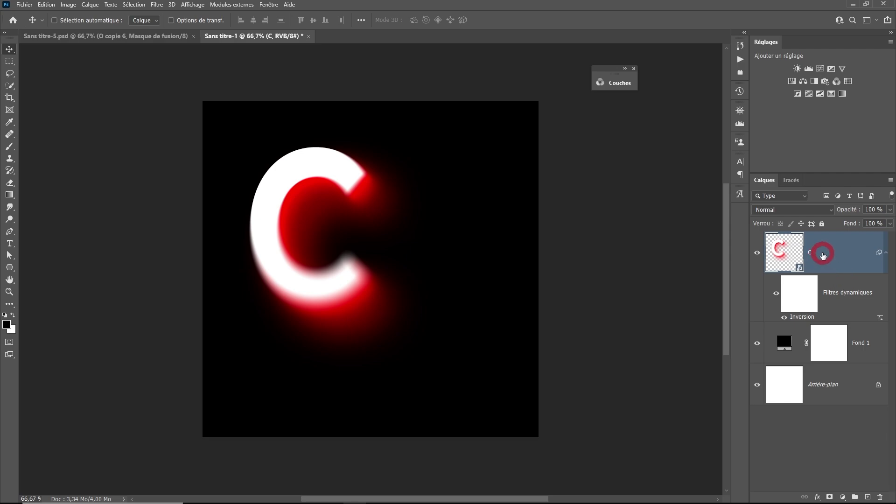
# Duplicate C as an independent 'C copie' smart object and open its nested contents to the text
pyautogui.rightClick(822, 254)
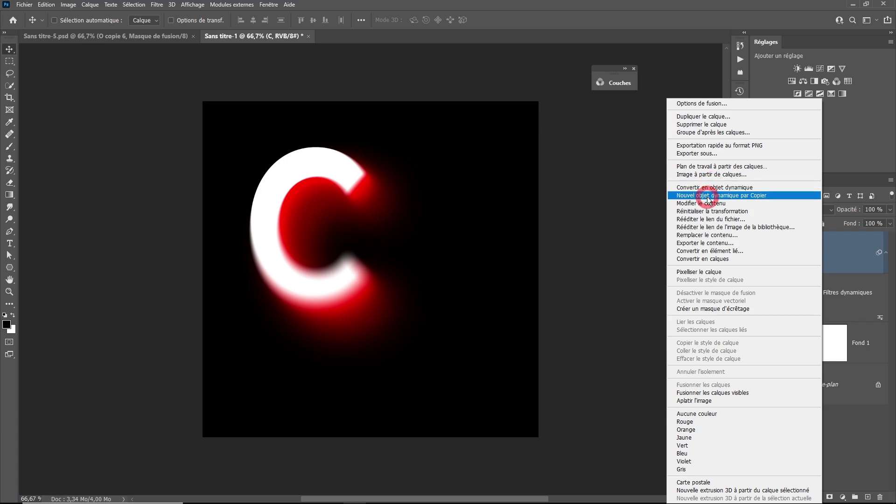
pyautogui.click(723, 196)
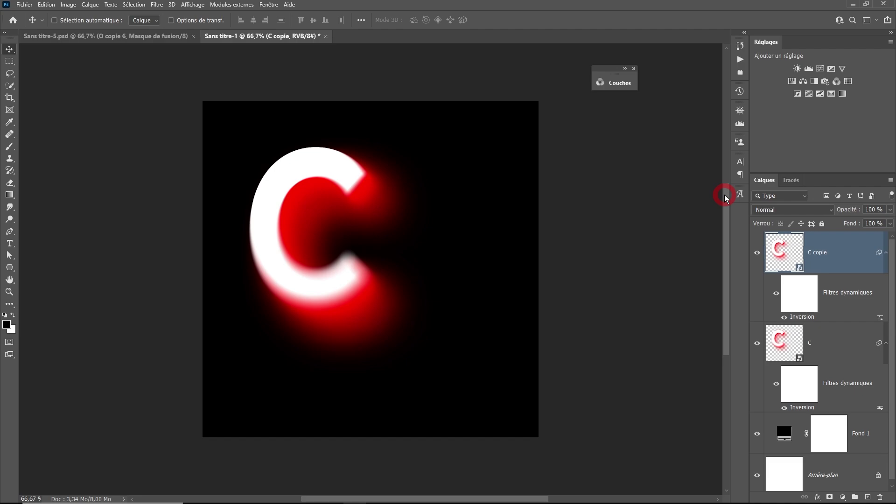
pyautogui.doubleClick(784, 253)
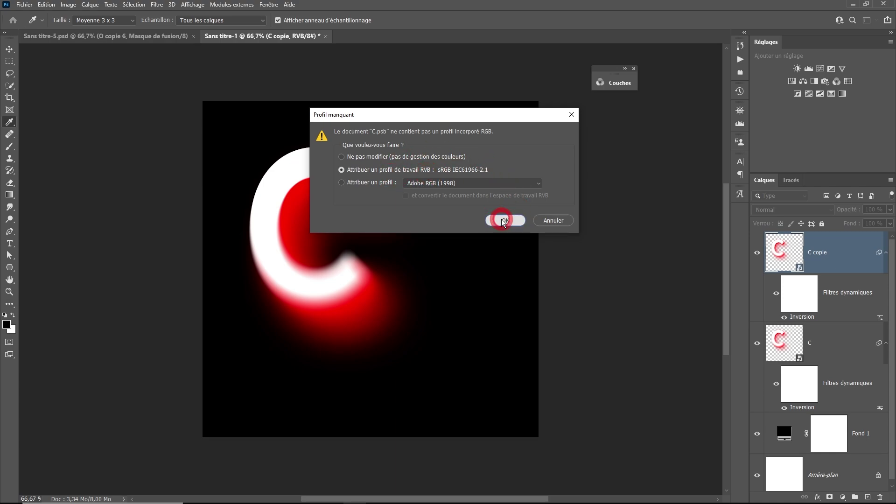
pyautogui.click(503, 222)
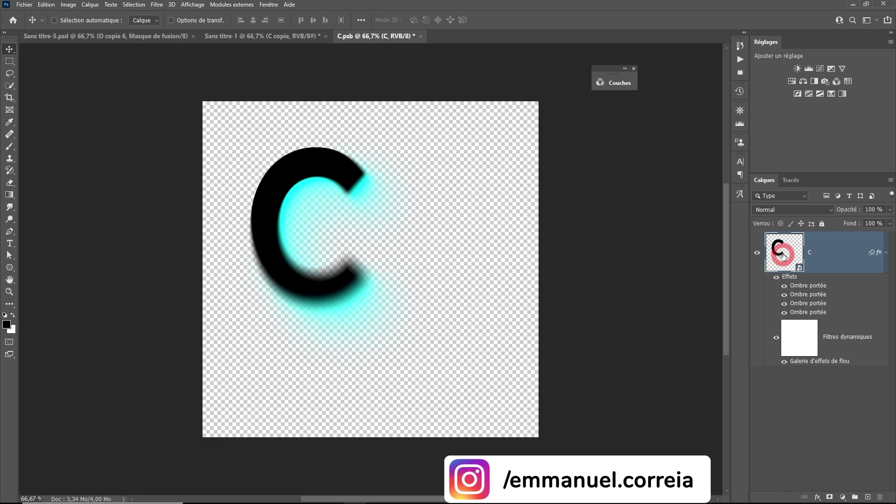
pyautogui.doubleClick(780, 255)
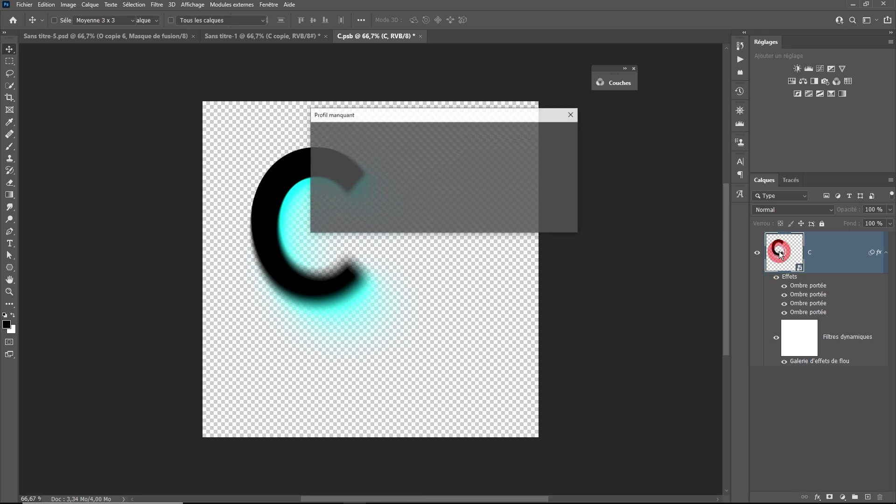
pyautogui.click(508, 221)
# Replace the nested text letter C with a lowercase 'd' and commit the edit
pyautogui.hotkey('ctrl', 'Tab')
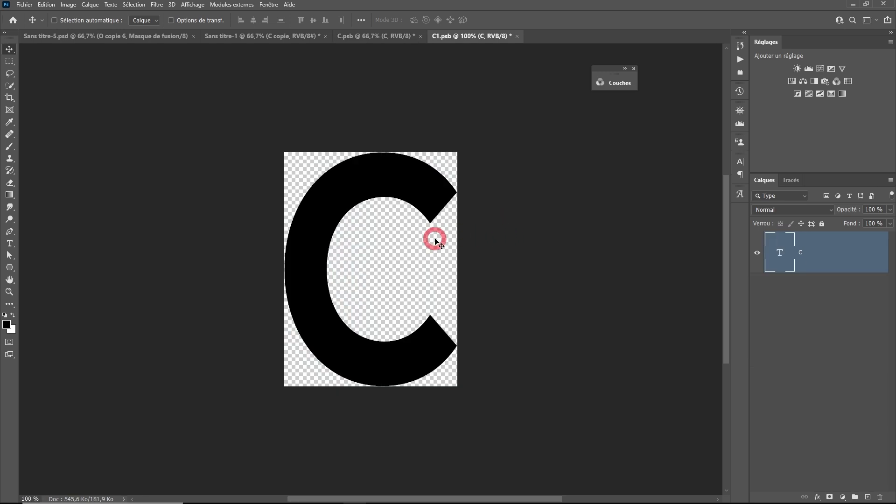
pyautogui.doubleClick(783, 261)
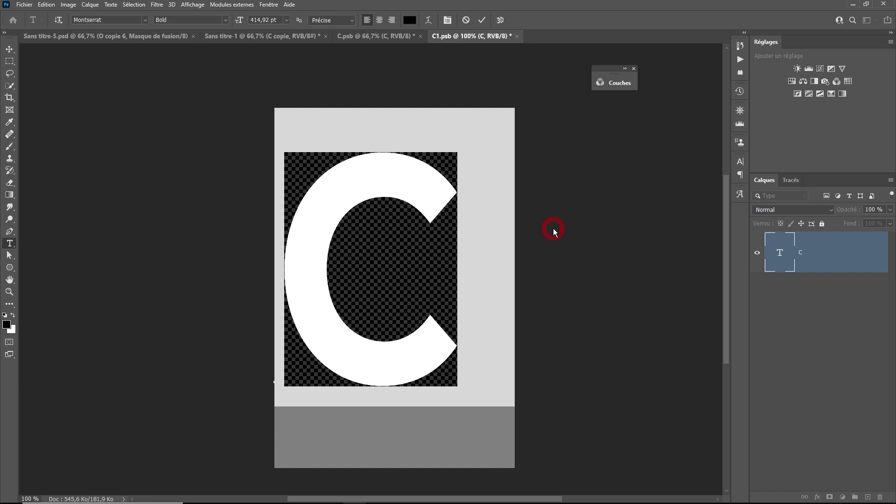
pyautogui.write('d')
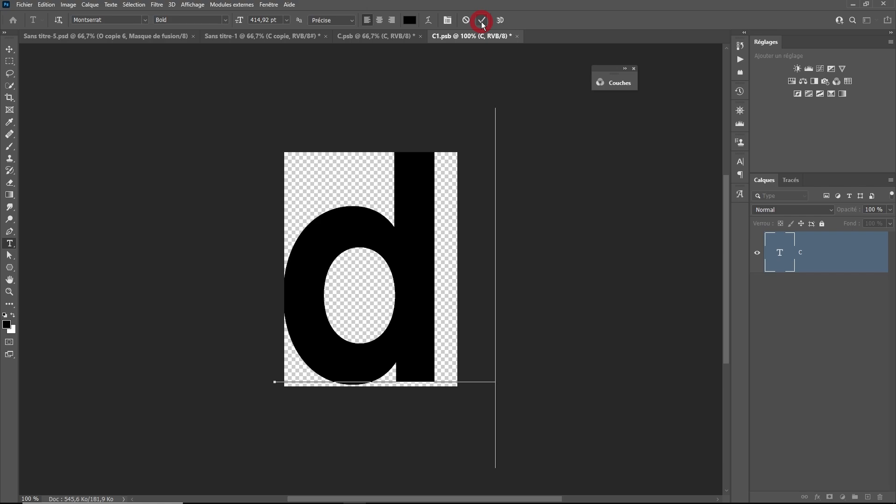
pyautogui.click(482, 21)
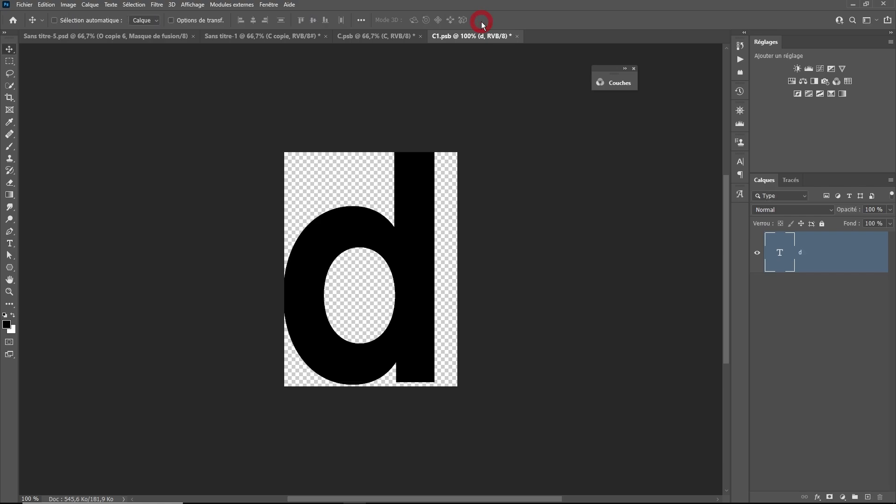
# Reveal all, crop the canvas tightly to the d, then save and close C1.psb
pyautogui.click(65, 3)
pyautogui.moveTo(91, 92)
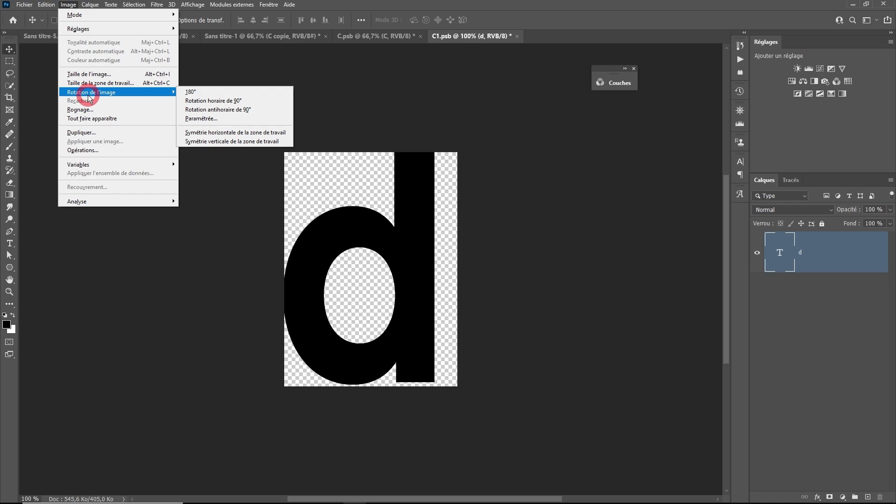
pyautogui.click(94, 119)
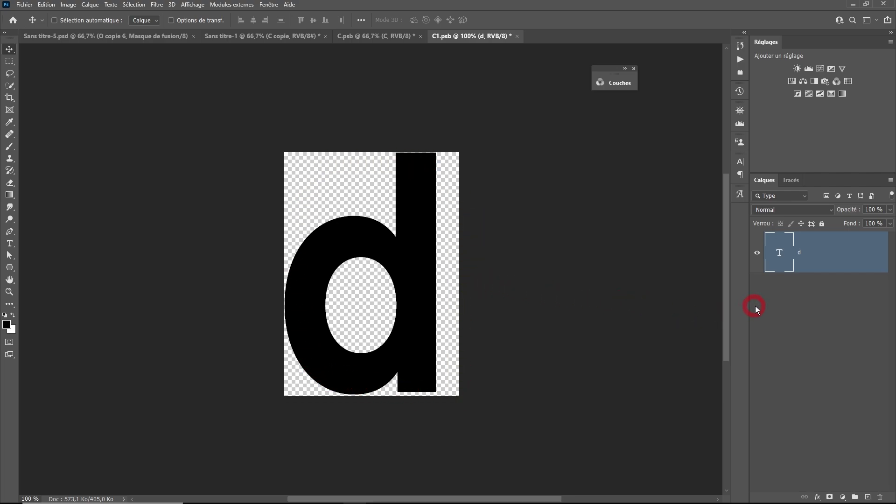
pyautogui.keyDown('ctrl'); pyautogui.click(780, 253); pyautogui.keyUp('ctrl')
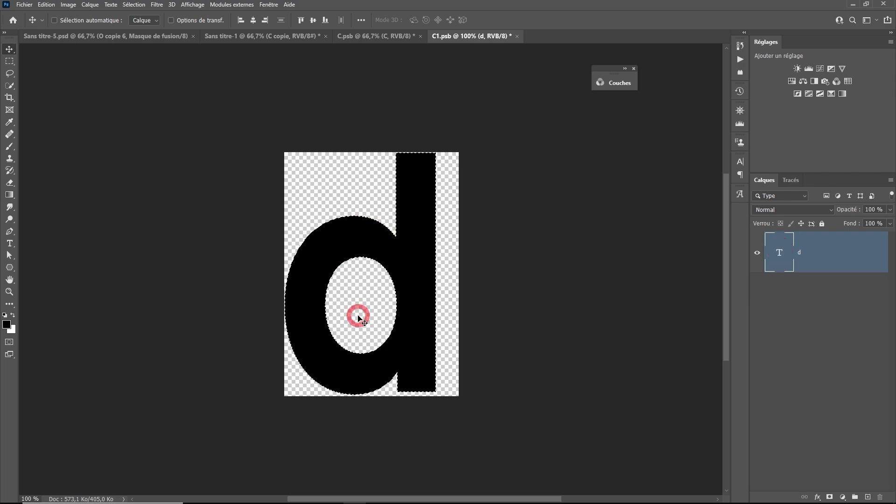
pyautogui.click(69, 5)
pyautogui.click(77, 101)
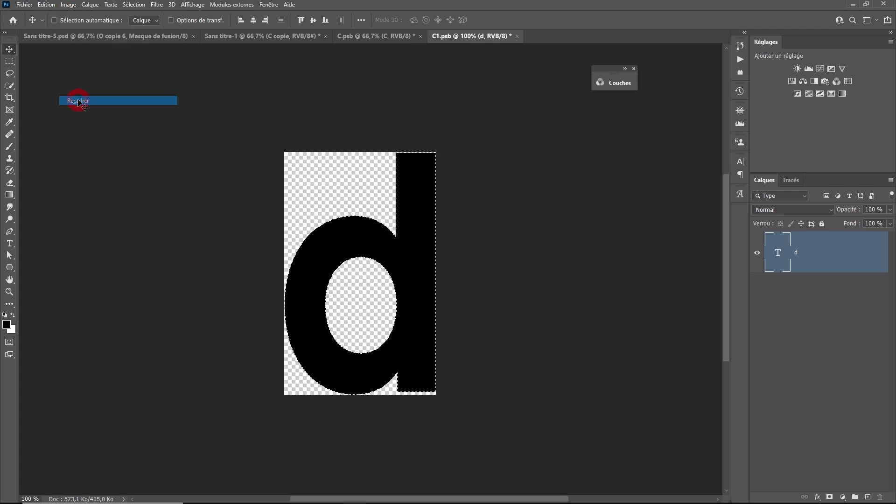
pyautogui.hotkey('ctrl', 'd')
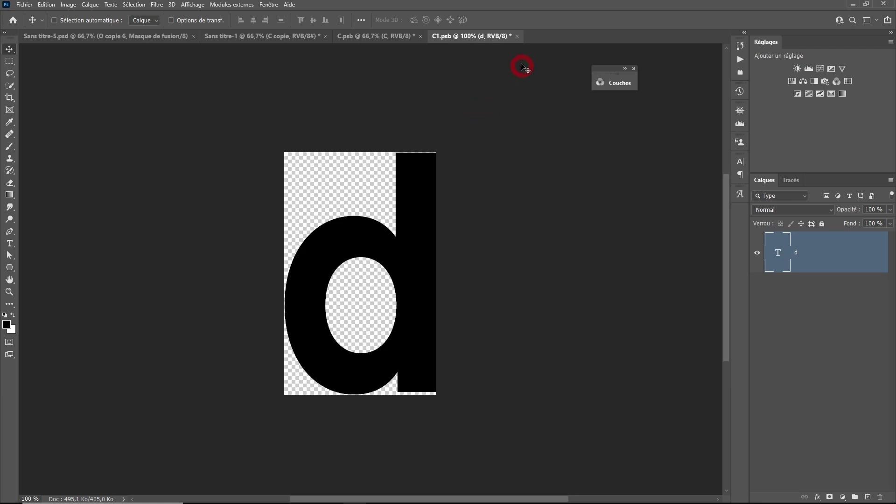
pyautogui.click(517, 36)
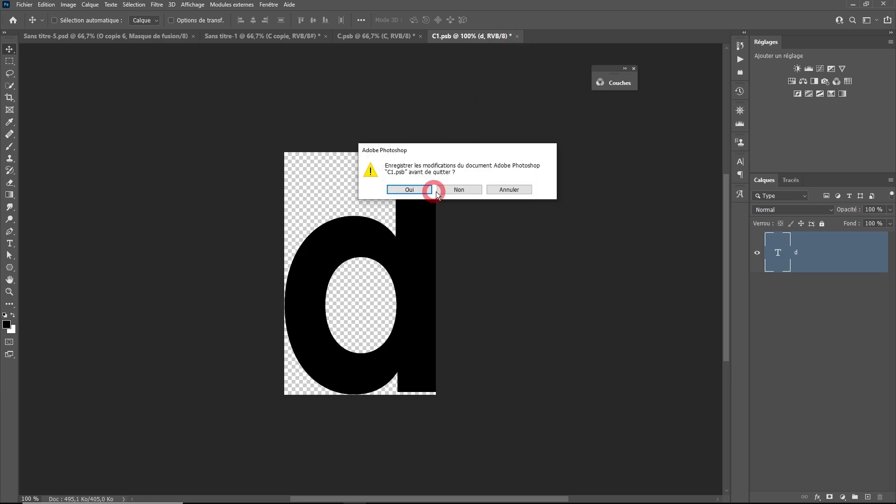
pyautogui.click(413, 190)
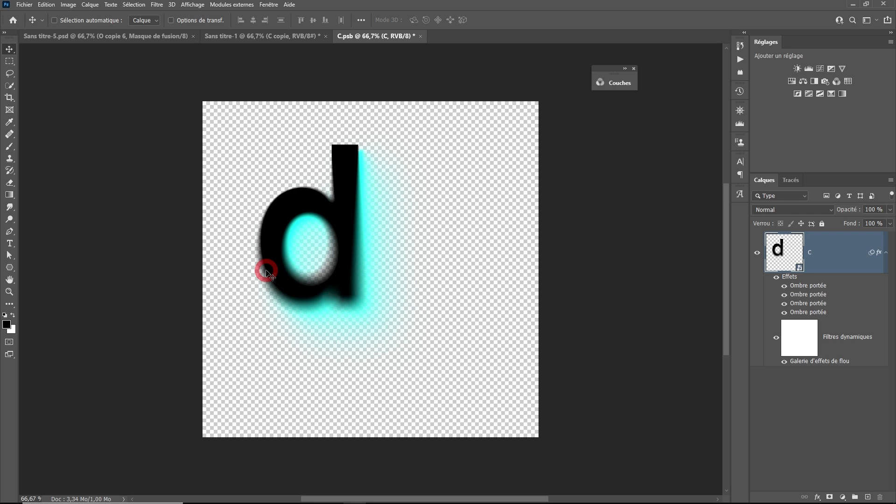
# Set the global lighting angle to 45° with a lower elevation
pyautogui.click(91, 6)
pyautogui.moveTo(106, 95)
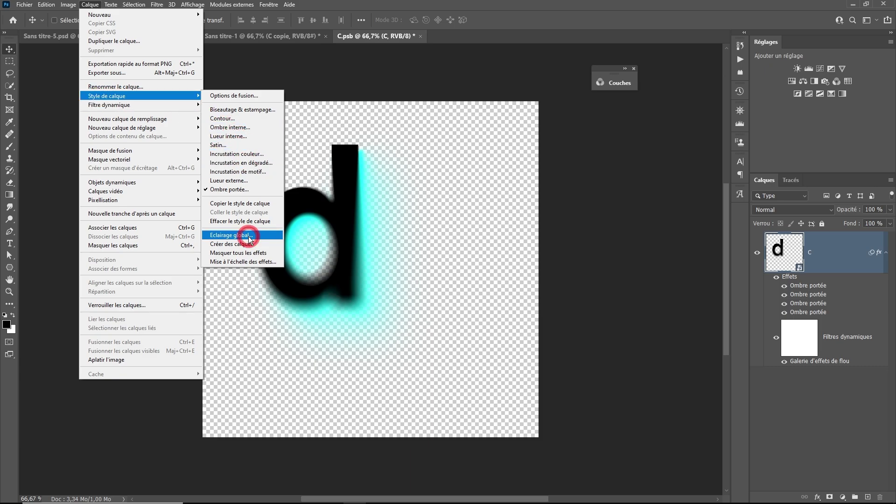
pyautogui.click(250, 236)
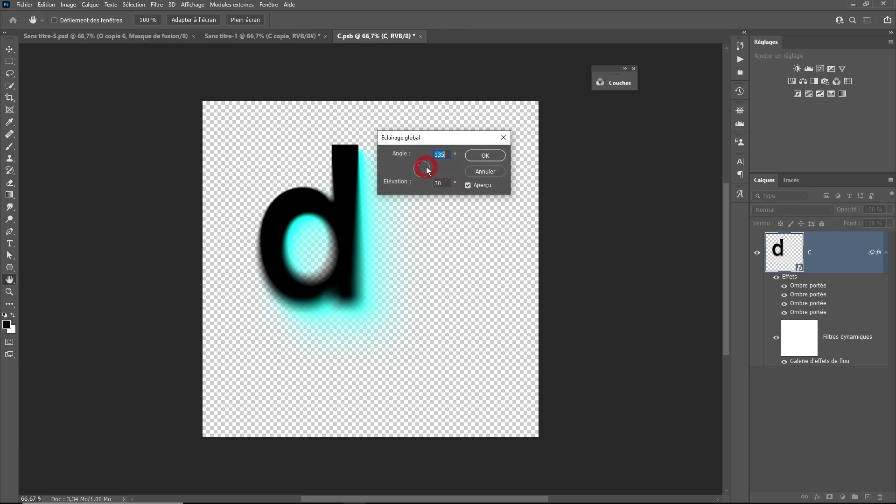
pyautogui.moveTo(425, 175); pyautogui.dragTo(427, 163)
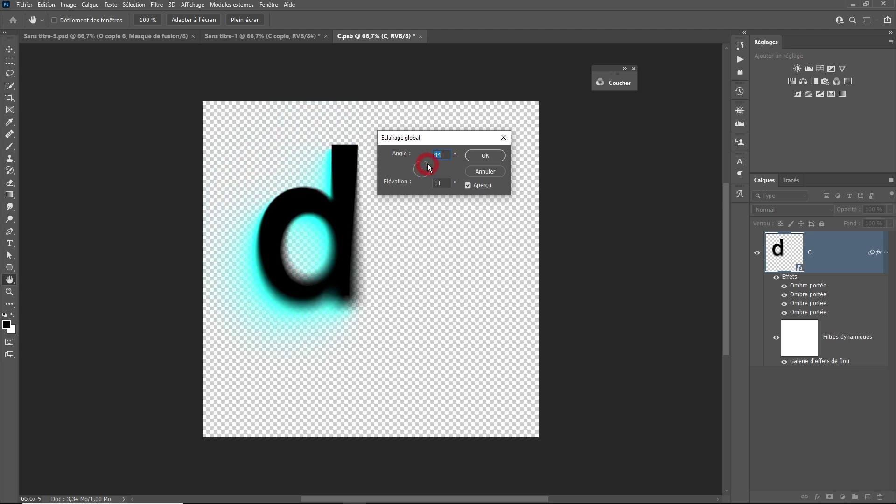
pyautogui.write('45')
pyautogui.press('Tab')
pyautogui.click(484, 156)
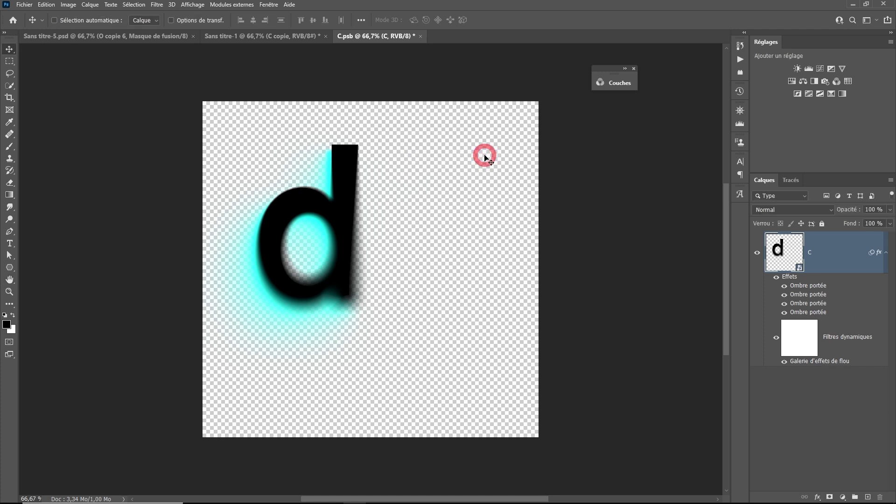
# Move the d right and down toward the canvas centre
pyautogui.click(319, 229)
pyautogui.moveTo(319, 231); pyautogui.dragTo(451, 253)
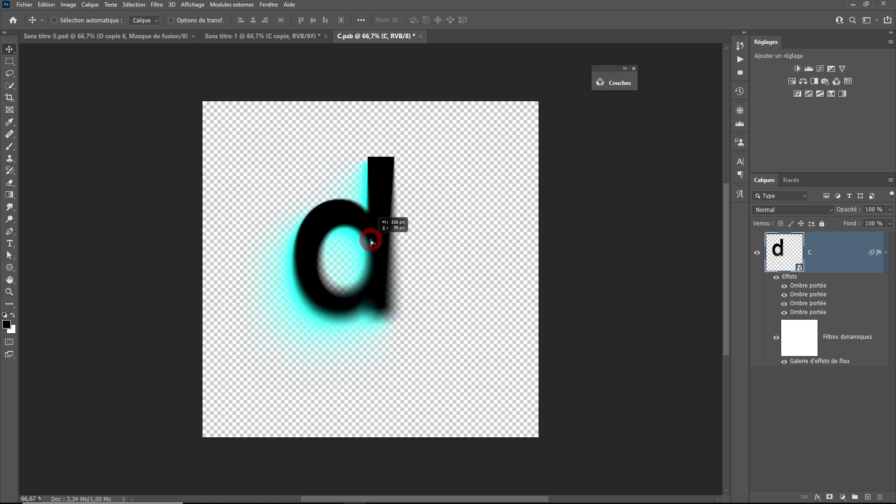
pyautogui.click(810, 286)
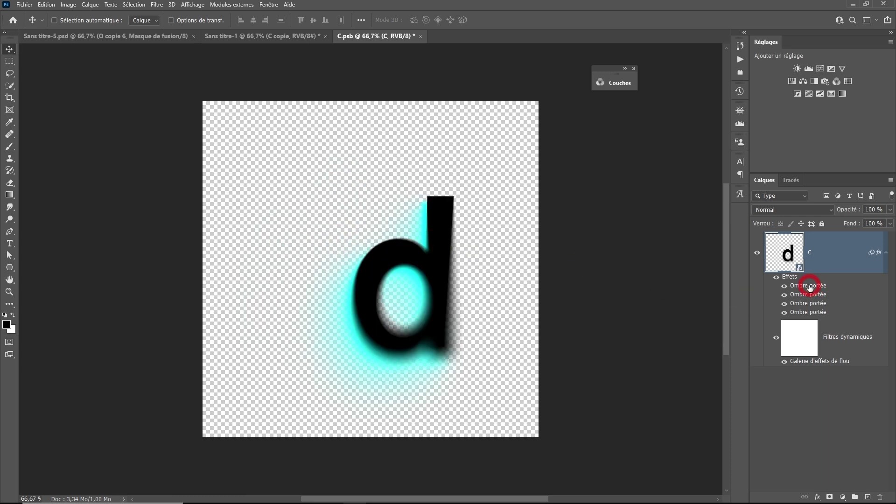
# Make the first drop shadow pure red ff0000 and copy its hex code
pyautogui.doubleClick(811, 285)
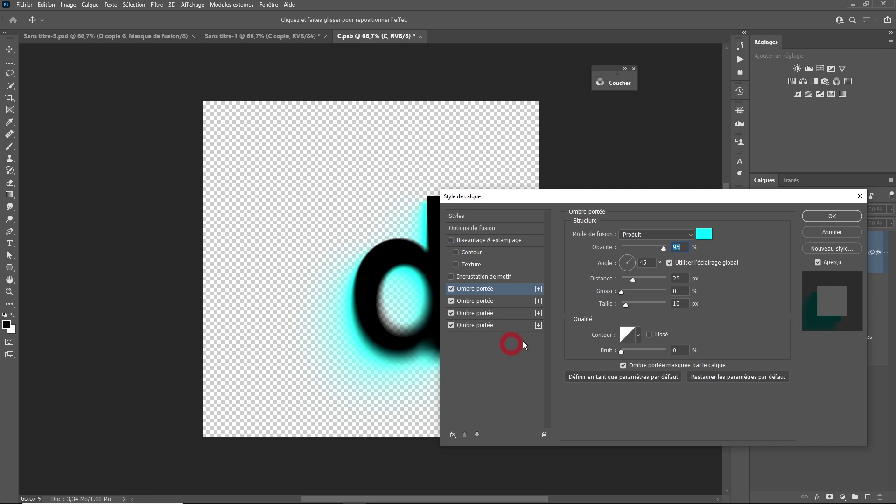
pyautogui.click(710, 232)
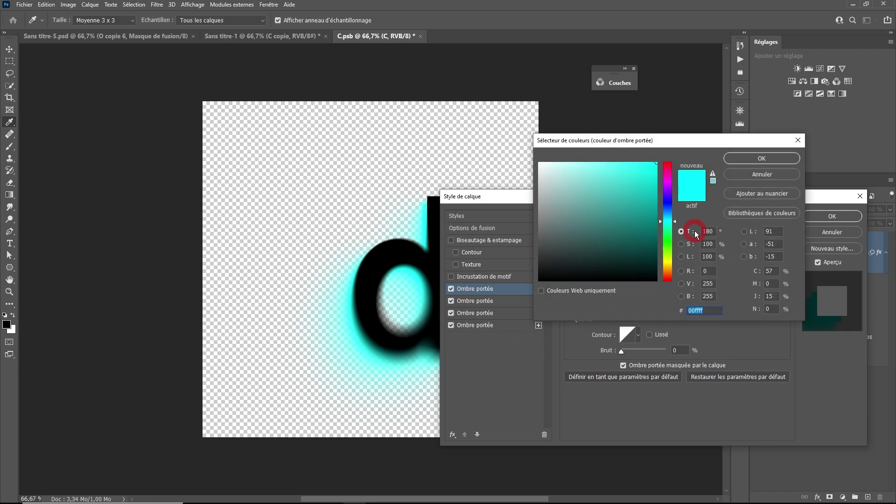
pyautogui.click(669, 168)
pyautogui.moveTo(669, 168); pyautogui.dragTo(668, 148)
pyautogui.click(707, 291)
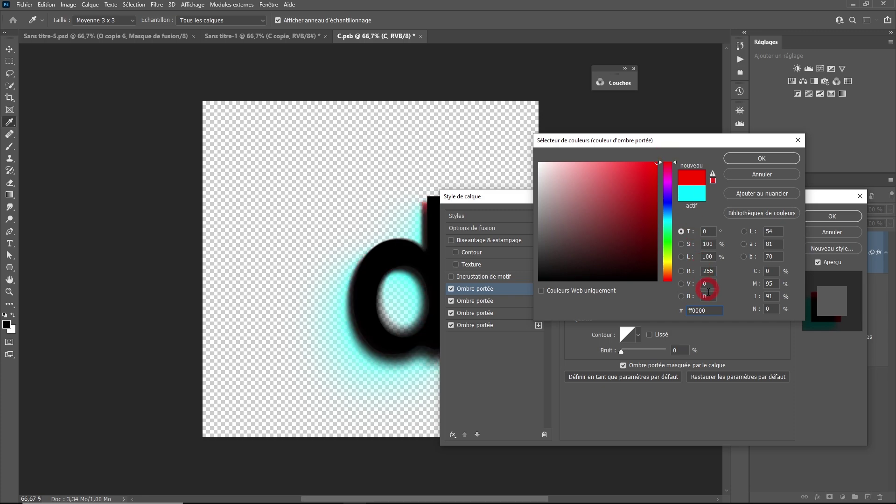
pyautogui.moveTo(693, 310); pyautogui.dragTo(722, 316)
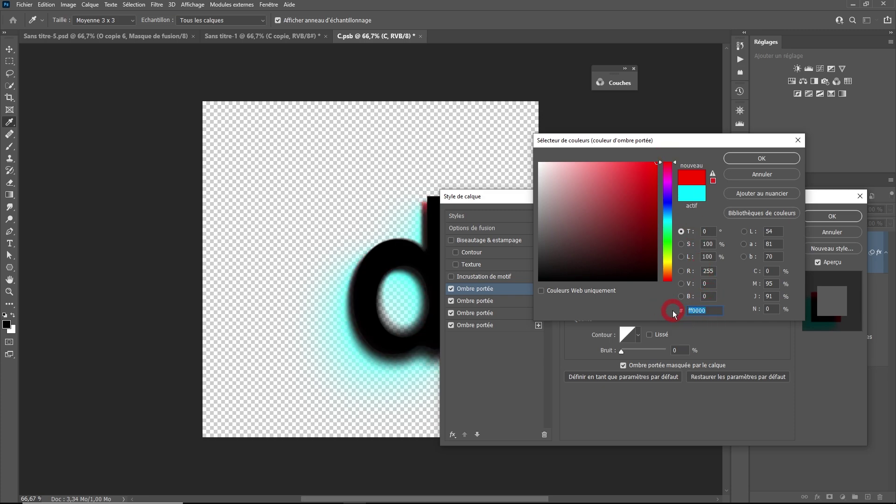
pyautogui.rightClick(699, 311)
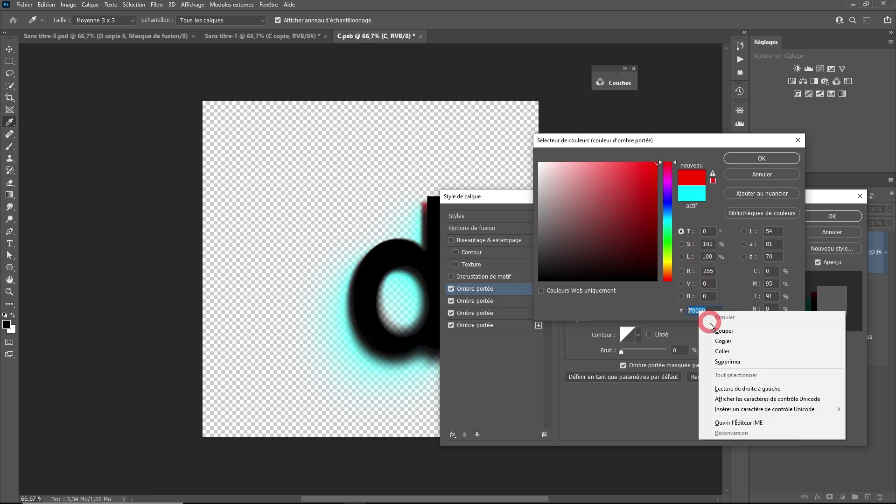
pyautogui.click(714, 339)
pyautogui.press('Return')
pyautogui.click(539, 314)
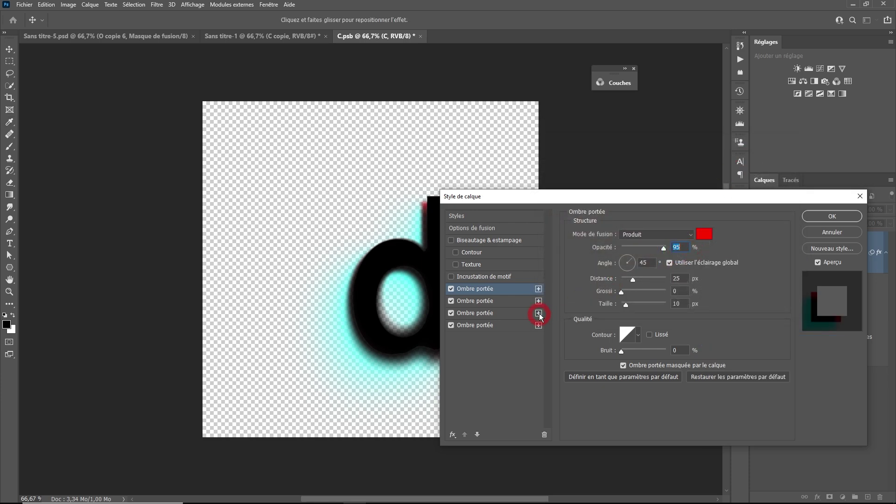
# Paste ff0000 as the second drop shadow's colour
pyautogui.click(508, 304)
pyautogui.click(704, 234)
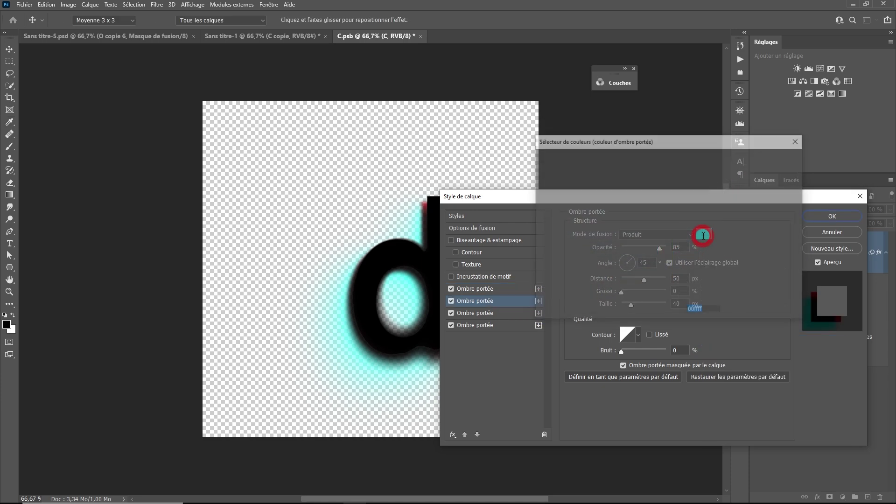
pyautogui.rightClick(701, 311)
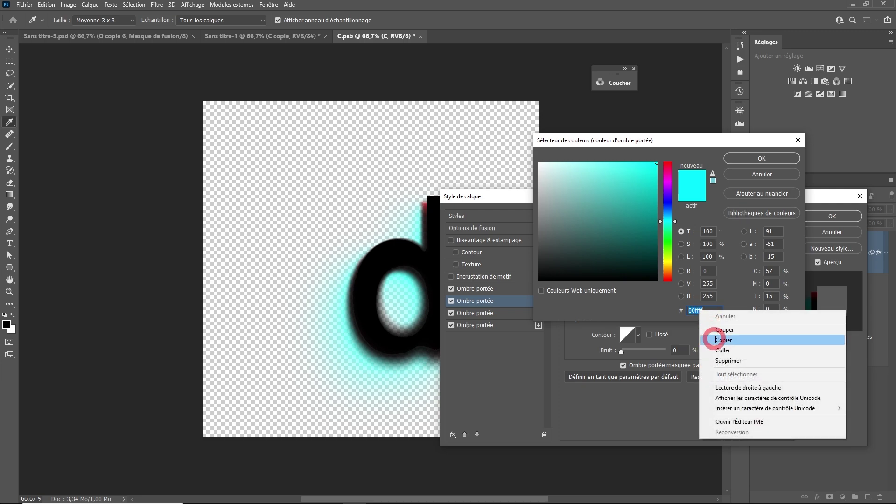
pyautogui.click(713, 339)
pyautogui.click(759, 161)
pyautogui.moveTo(564, 203); pyautogui.dragTo(697, 189)
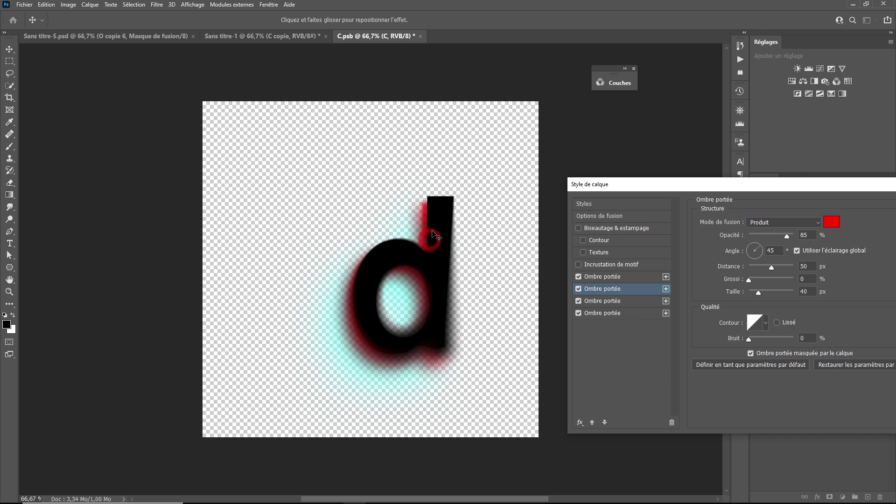
# Recolour the fourth drop shadow red and apply the layer style
pyautogui.click(588, 313)
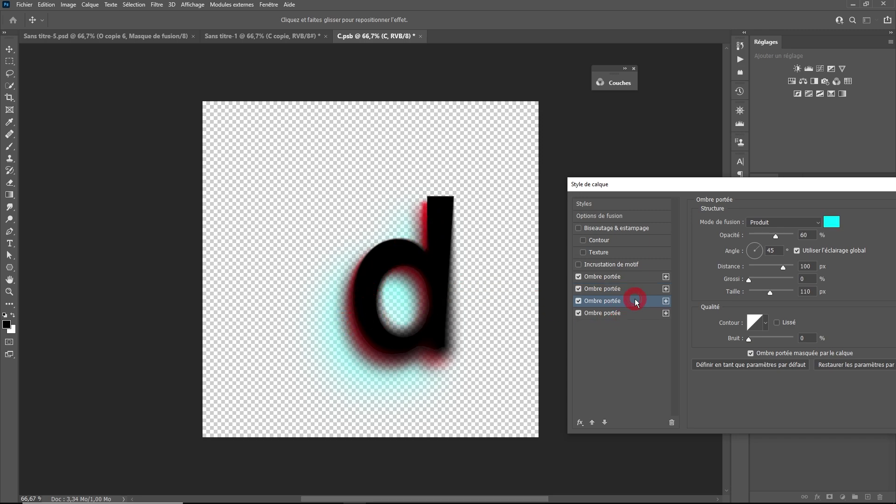
pyautogui.click(830, 222)
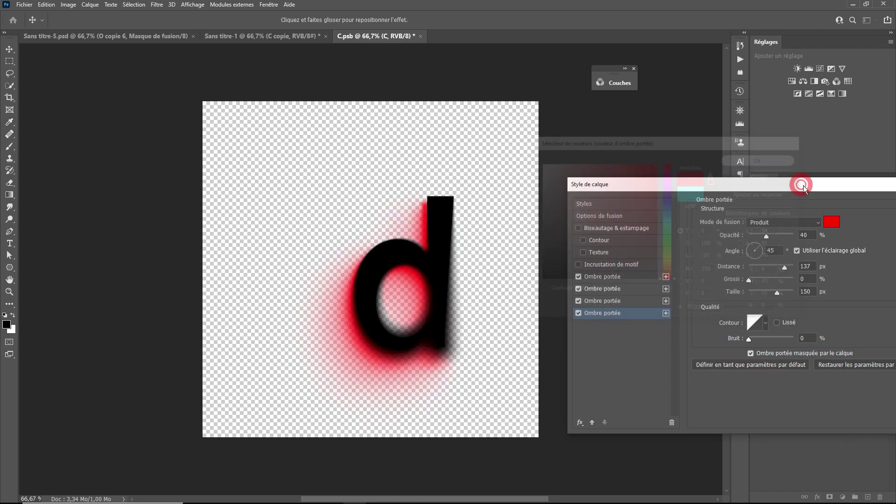
pyautogui.moveTo(804, 187); pyautogui.dragTo(666, 187)
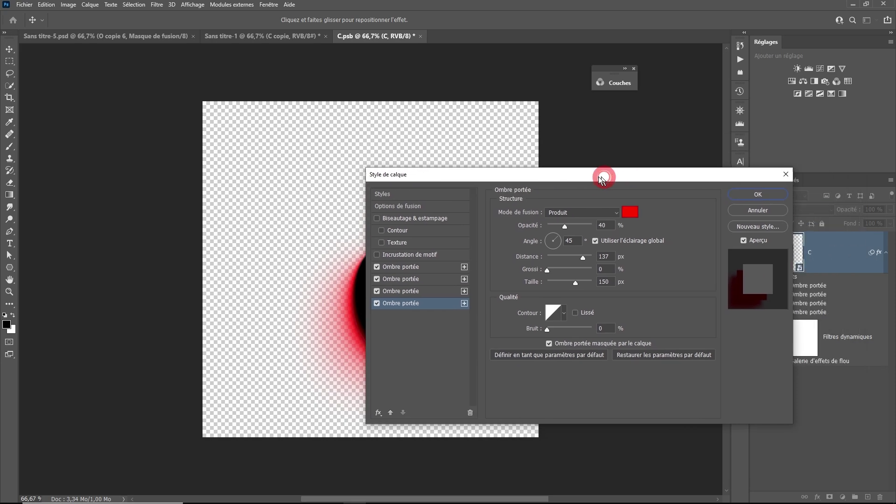
pyautogui.moveTo(666, 187); pyautogui.dragTo(579, 177)
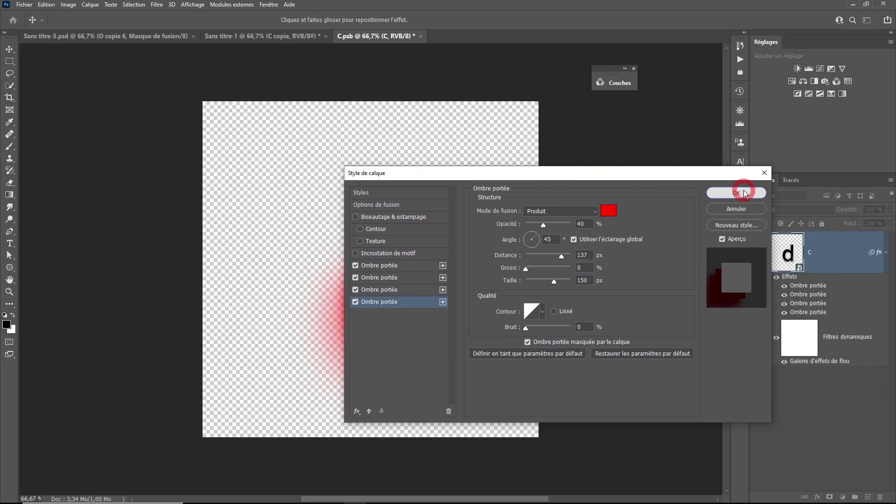
pyautogui.click(744, 192)
pyautogui.click(469, 122)
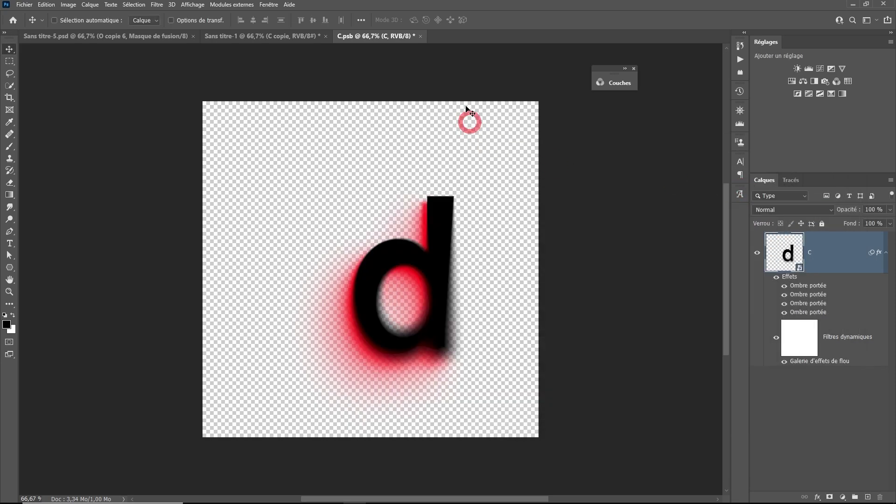
# Save and close C.psb, move the cyan d right and down, and check the reference
pyautogui.click(420, 37)
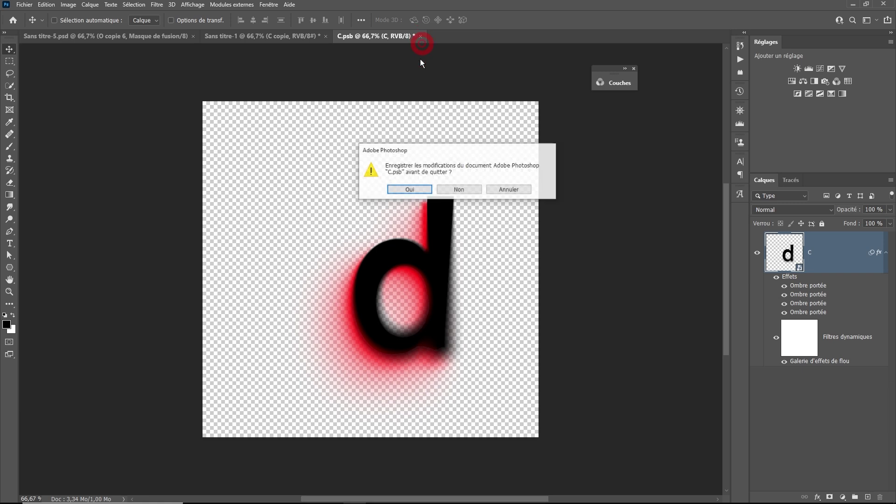
pyautogui.click(416, 189)
pyautogui.click(391, 282)
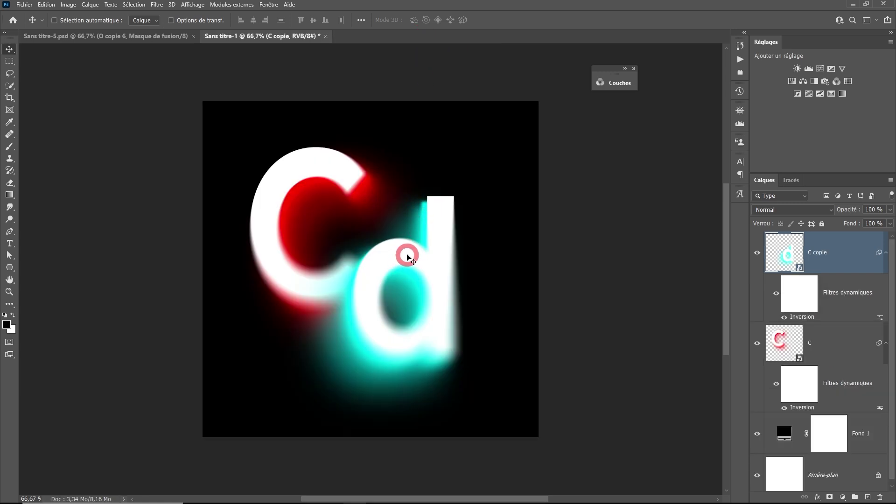
pyautogui.moveTo(391, 283); pyautogui.dragTo(483, 277)
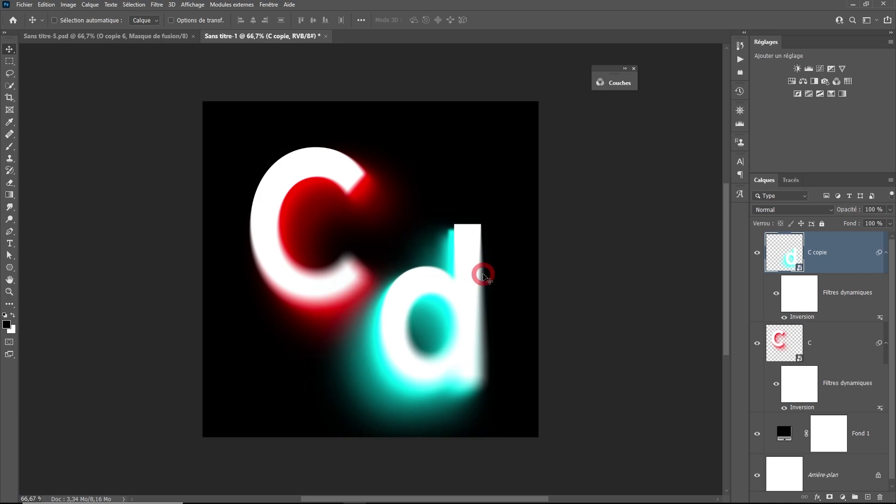
pyautogui.click(156, 37)
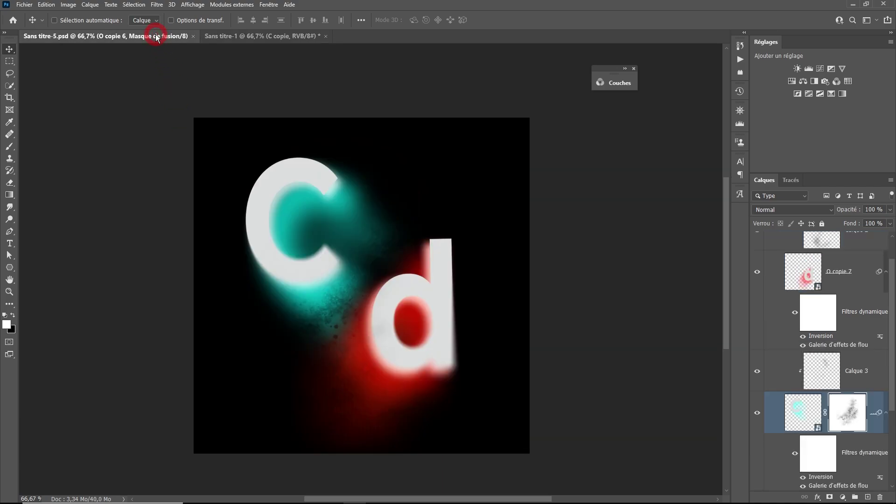
pyautogui.click(244, 36)
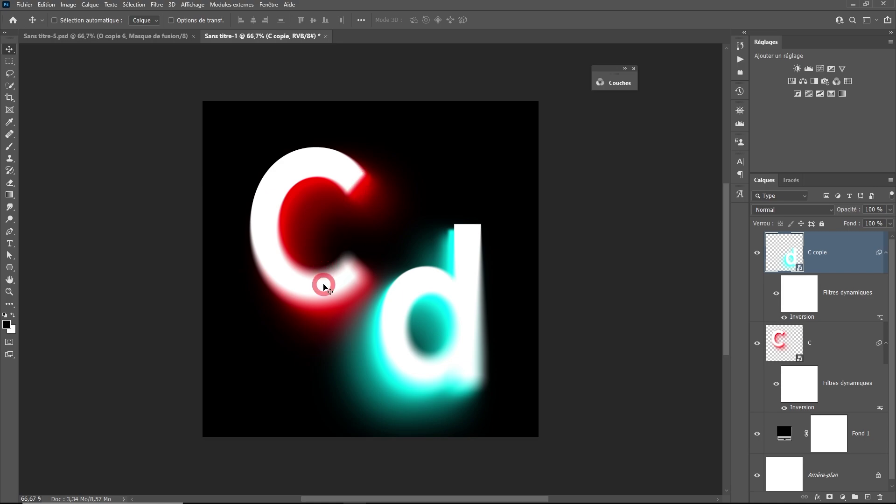
# Nudge the d up-right and move the red C up and to the left
pyautogui.moveTo(325, 286); pyautogui.dragTo(501, 293)
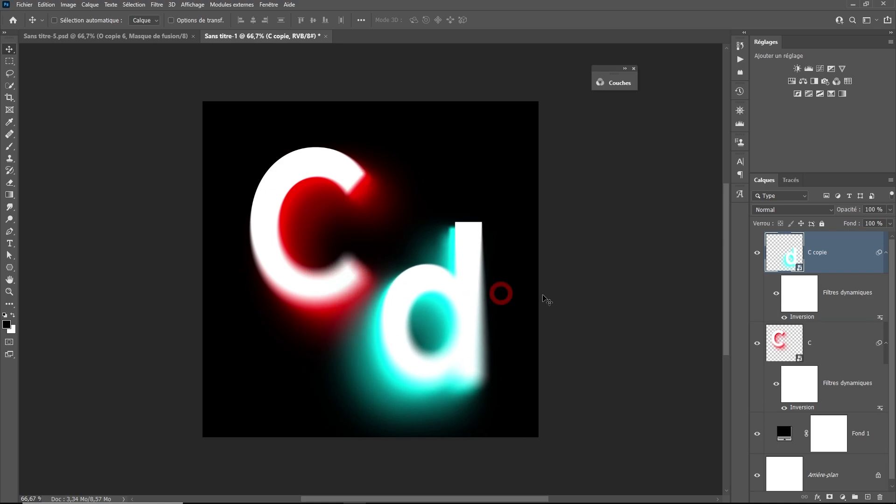
pyautogui.click(784, 354)
pyautogui.moveTo(410, 207); pyautogui.dragTo(391, 199)
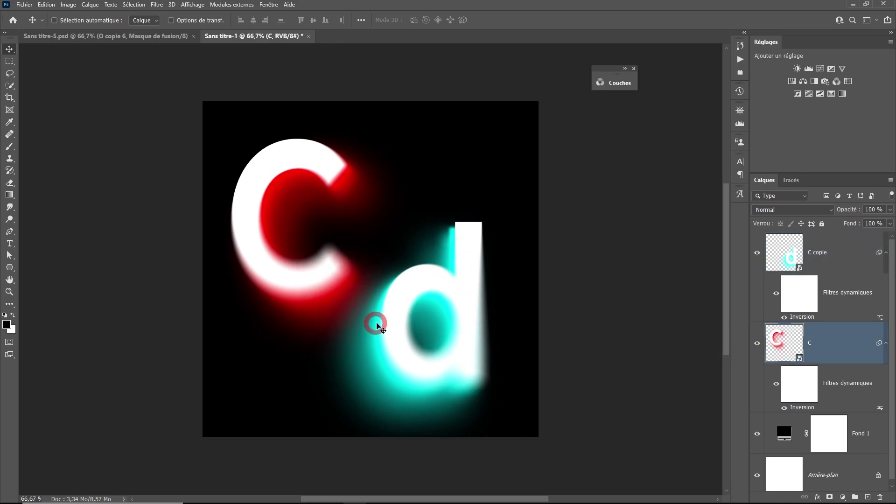
pyautogui.keyDown('ctrl'); pyautogui.click(403, 361); pyautogui.keyUp('ctrl')
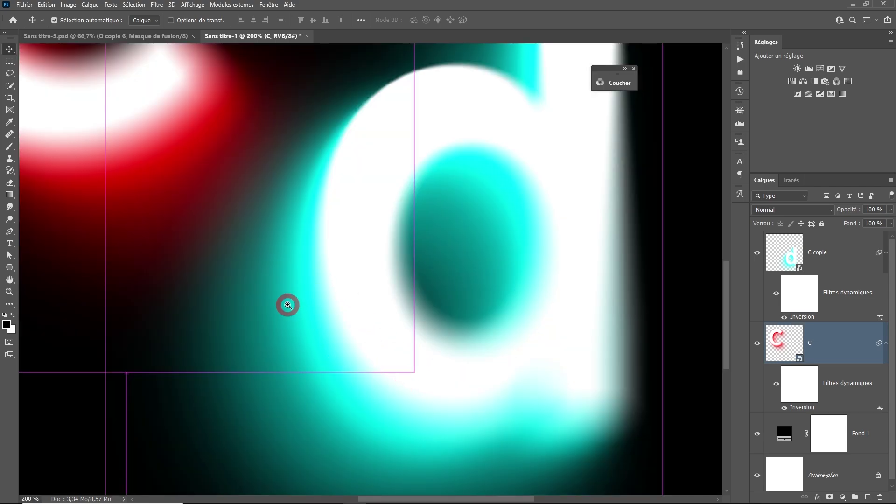
pyautogui.scroll(-2, 367, 340)
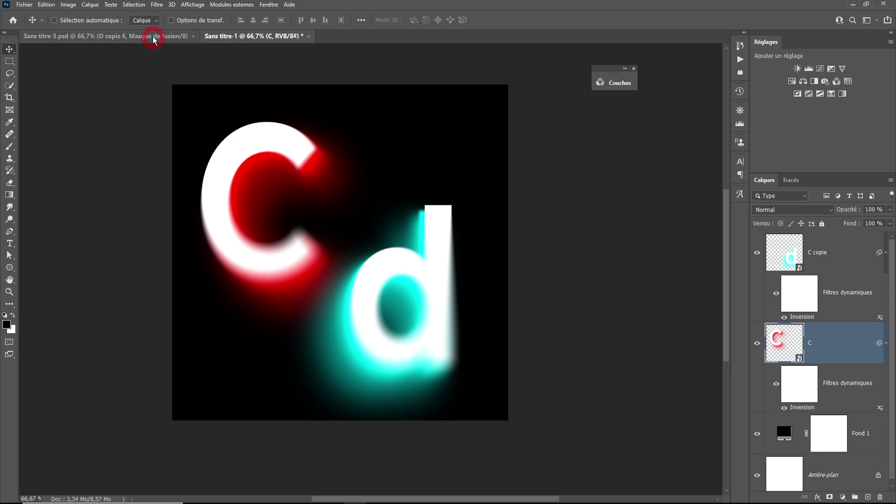
pyautogui.click(844, 252)
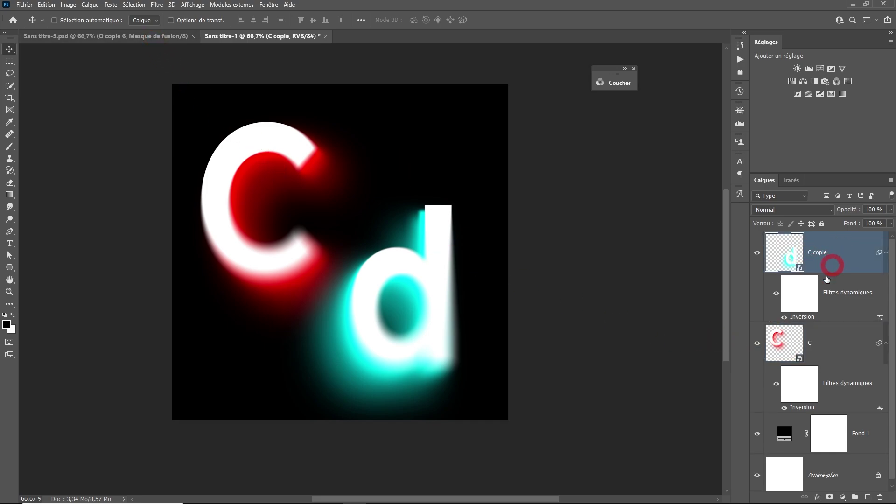
# Add a white mask to C copie, then open Adobe's brush download page from the brush picker
pyautogui.click(831, 497)
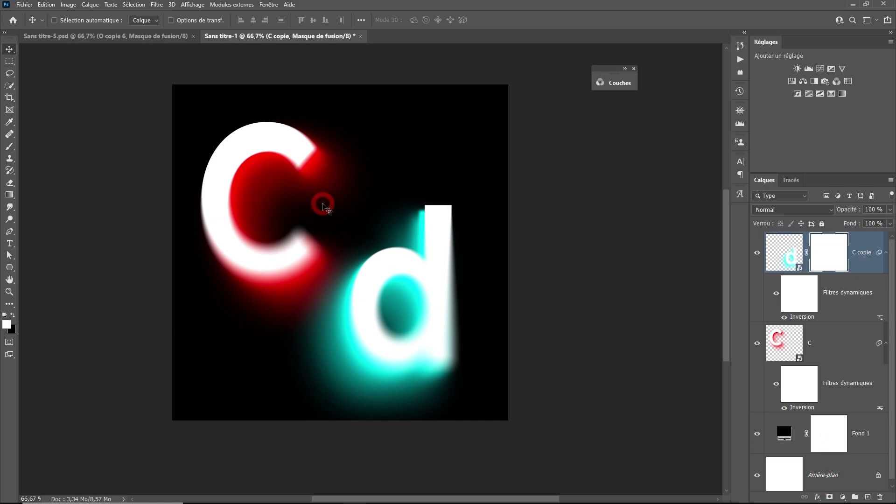
pyautogui.click(9, 148)
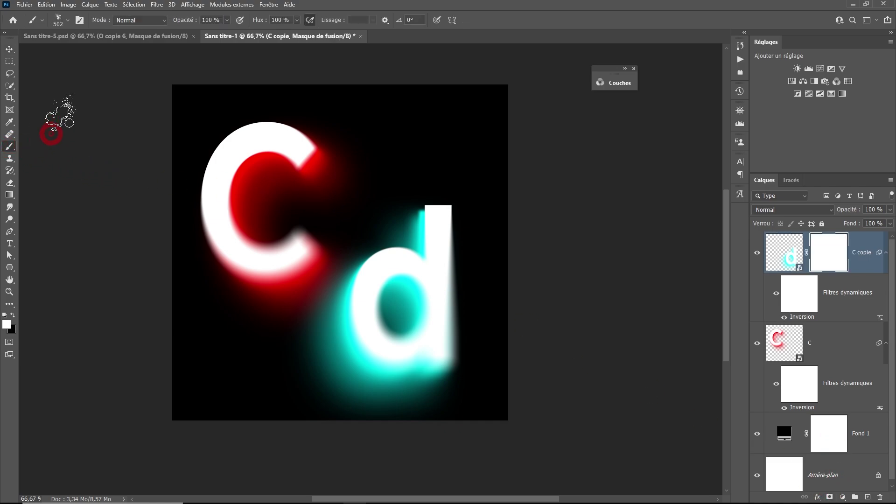
pyautogui.click(68, 21)
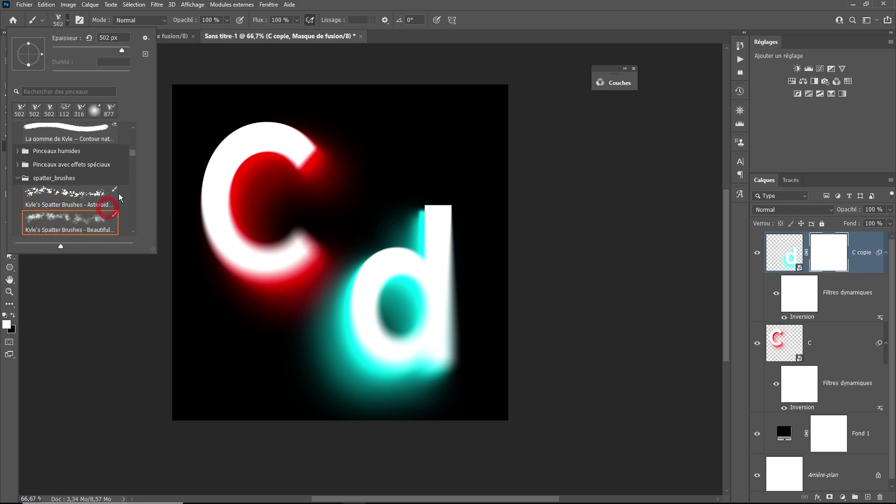
pyautogui.click(145, 38)
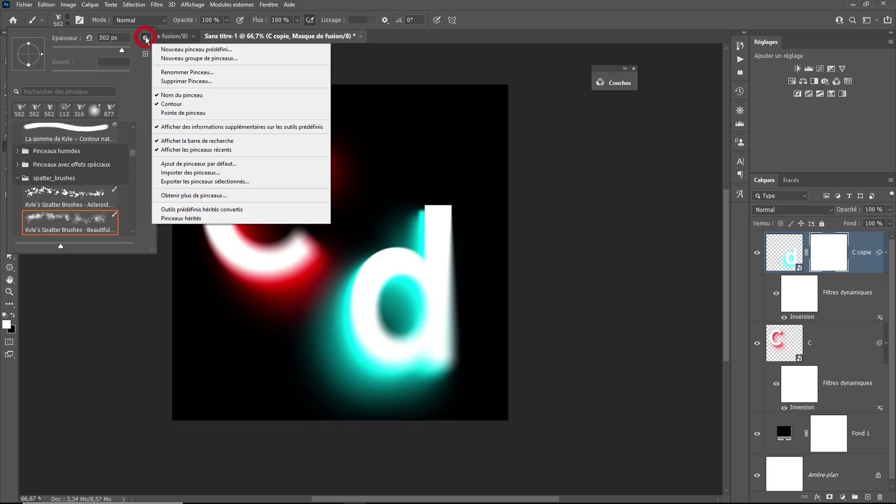
pyautogui.click(214, 136)
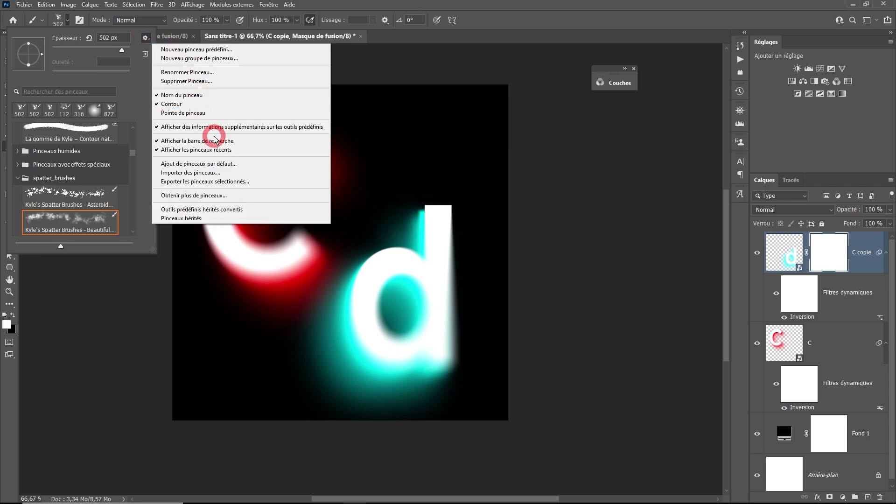
pyautogui.click(183, 200)
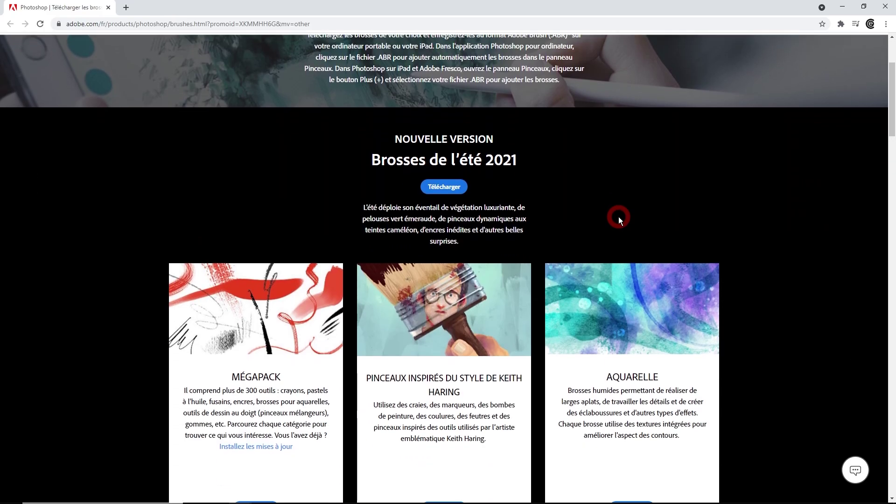
# Scroll through Adobe's brush packs, including the Aquarelle and Éclaboussures splatter sets
pyautogui.scroll(-5, 618, 216)
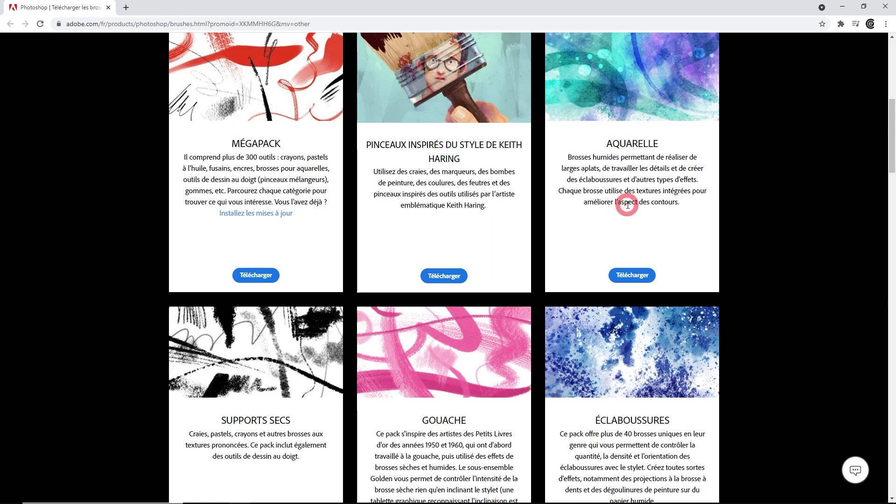
pyautogui.scroll(-2, 627, 205)
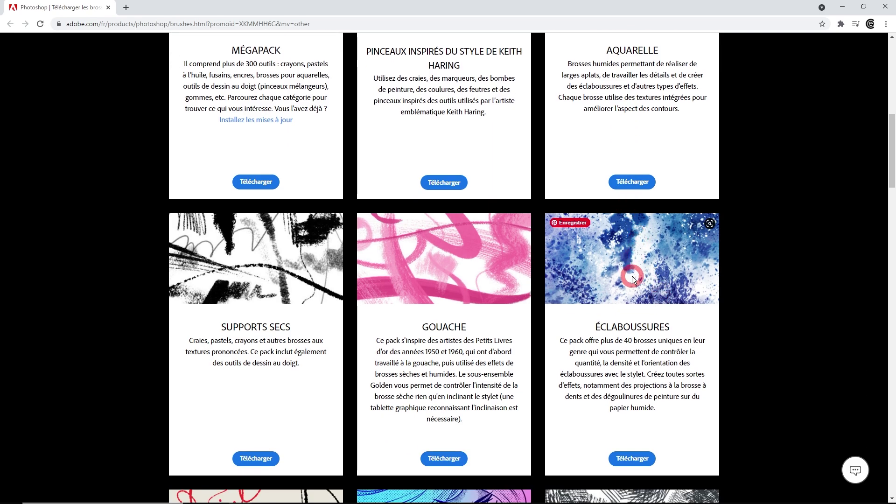
pyautogui.scroll(-3, 645, 304)
pyautogui.scroll(-5, 646, 302)
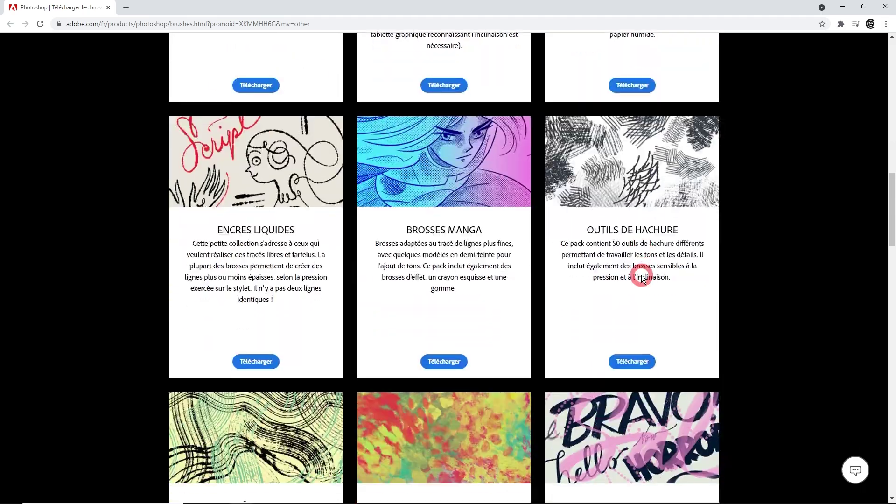
pyautogui.scroll(-2, 642, 275)
pyautogui.scroll(-4, 642, 272)
pyautogui.scroll(-5, 642, 271)
pyautogui.scroll(-6, 643, 271)
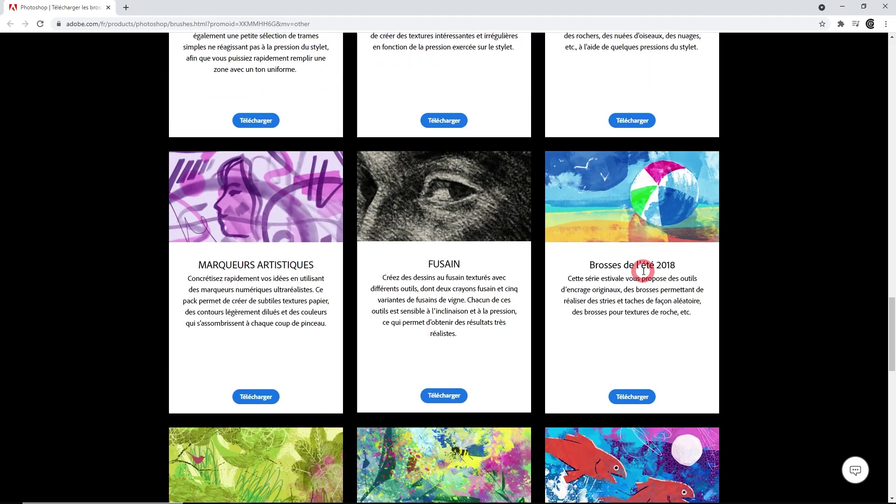
pyautogui.scroll(-5, 648, 272)
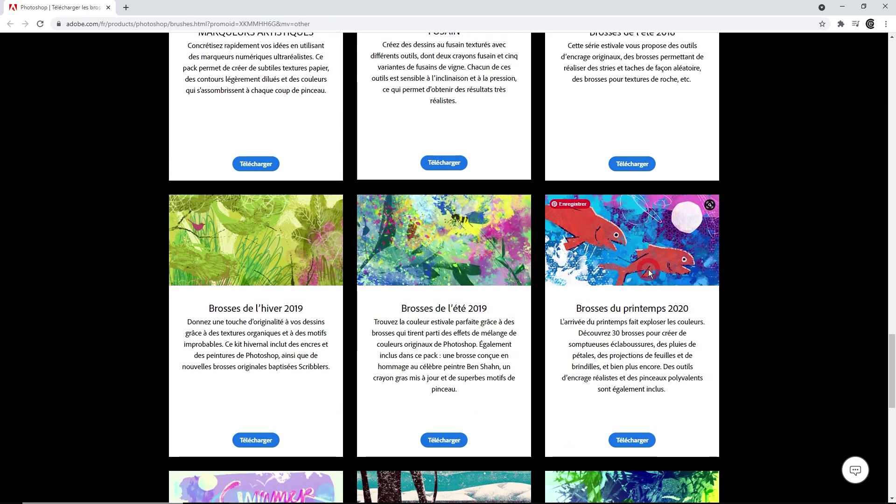
pyautogui.scroll(13, 648, 270)
pyautogui.scroll(5, 649, 268)
pyautogui.scroll(6, 649, 268)
pyautogui.scroll(5, 648, 266)
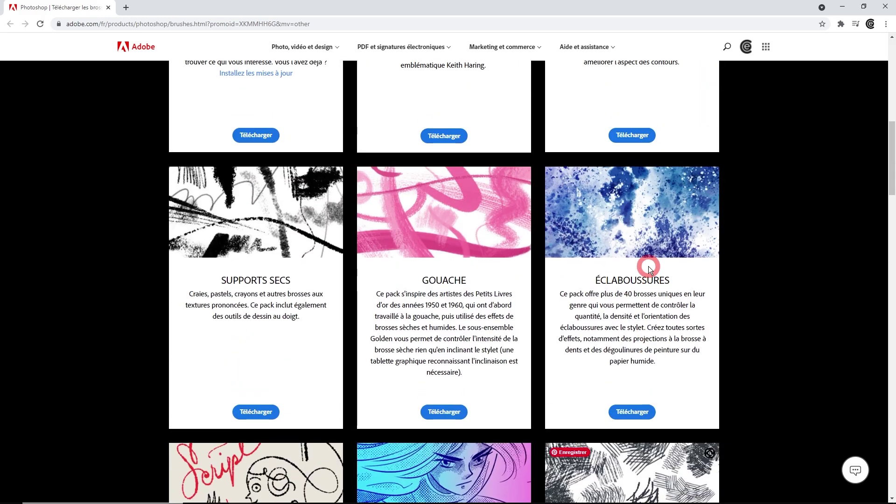
pyautogui.scroll(3, 648, 266)
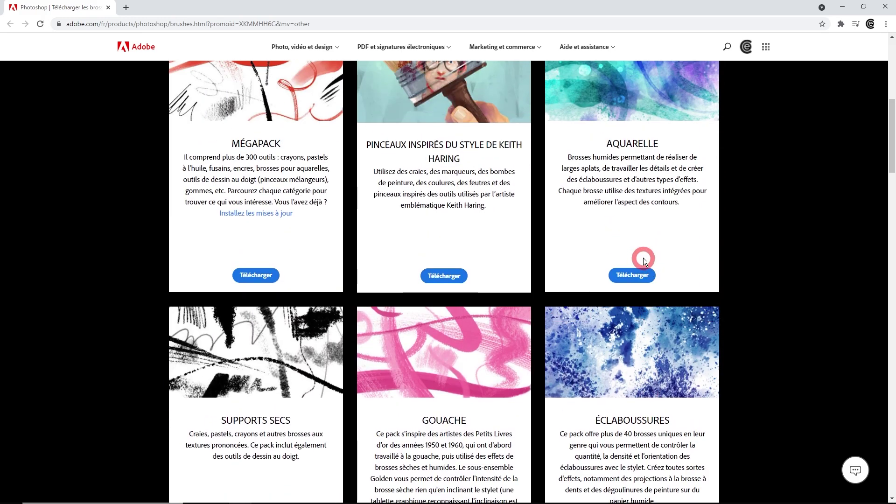
pyautogui.scroll(2, 646, 258)
pyautogui.scroll(-2, 648, 252)
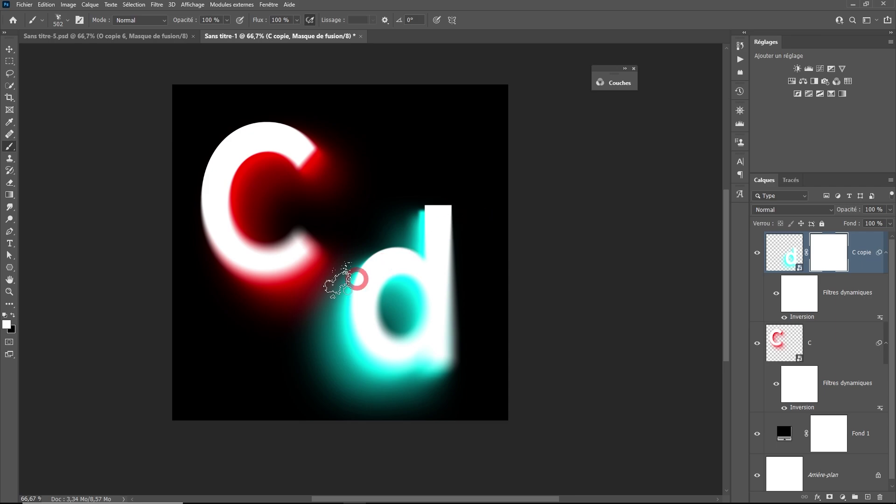
# Paint black splatter on C copie's mask under the d, then restore patches with white
pyautogui.click(12, 315)
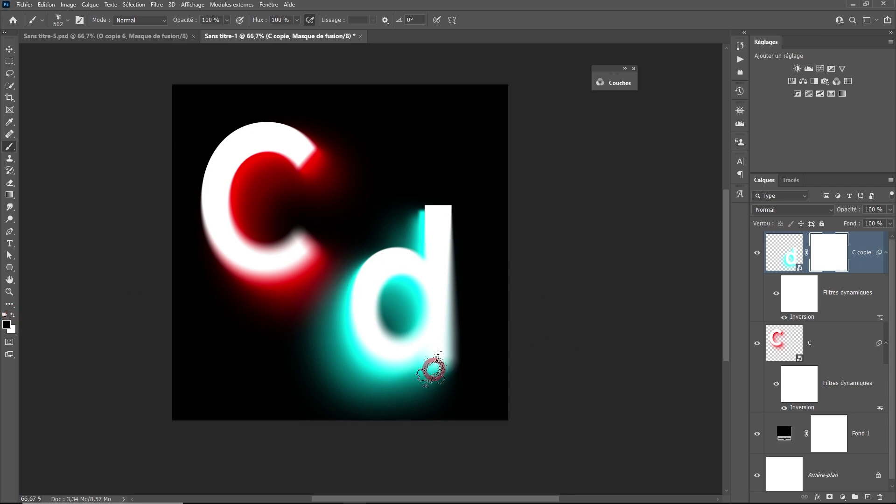
pyautogui.moveTo(332, 366)
pyautogui.mouseDown()
pyautogui.moveTo(370, 396)
pyautogui.moveTo(320, 374)
pyautogui.moveTo(323, 382)
pyautogui.moveTo(300, 344)
pyautogui.moveTo(330, 300)
pyautogui.moveTo(400, 400)
pyautogui.moveTo(316, 382)
pyautogui.moveTo(320, 390)
pyautogui.moveTo(291, 316)
pyautogui.mouseUp()
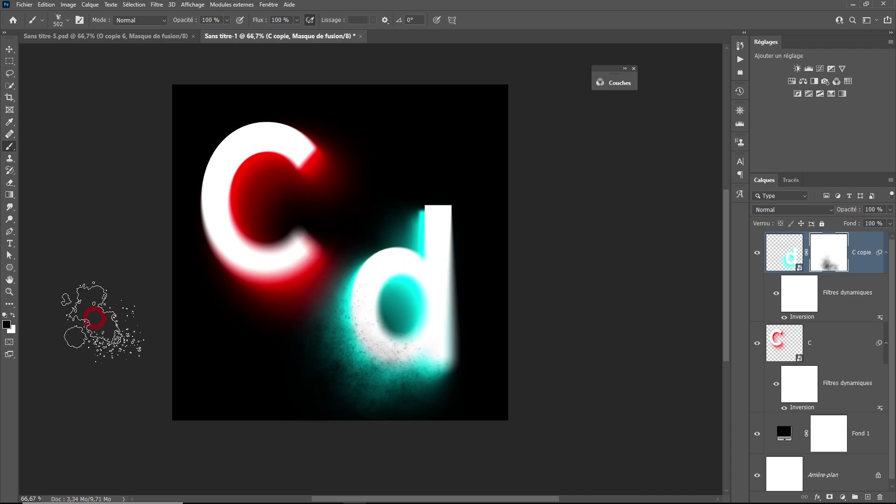
pyautogui.press('x')
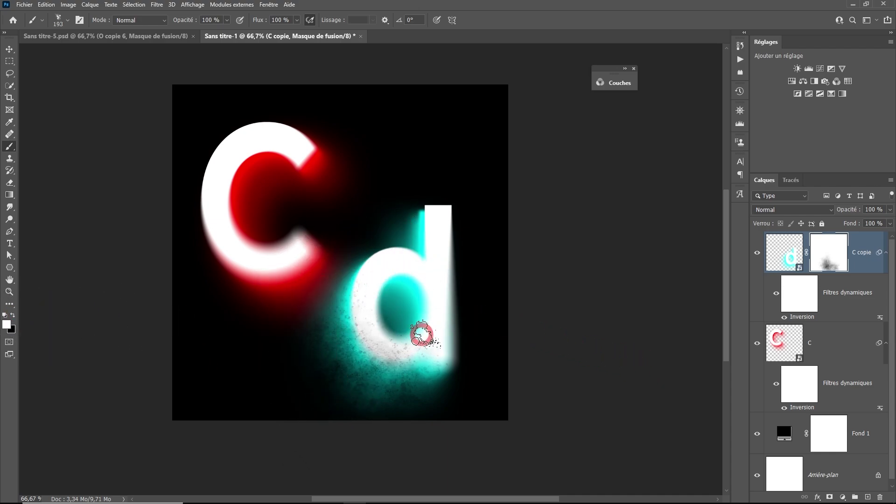
pyautogui.moveTo(415, 340)
pyautogui.mouseDown()
pyautogui.moveTo(396, 367)
pyautogui.moveTo(435, 363)
pyautogui.mouseUp()
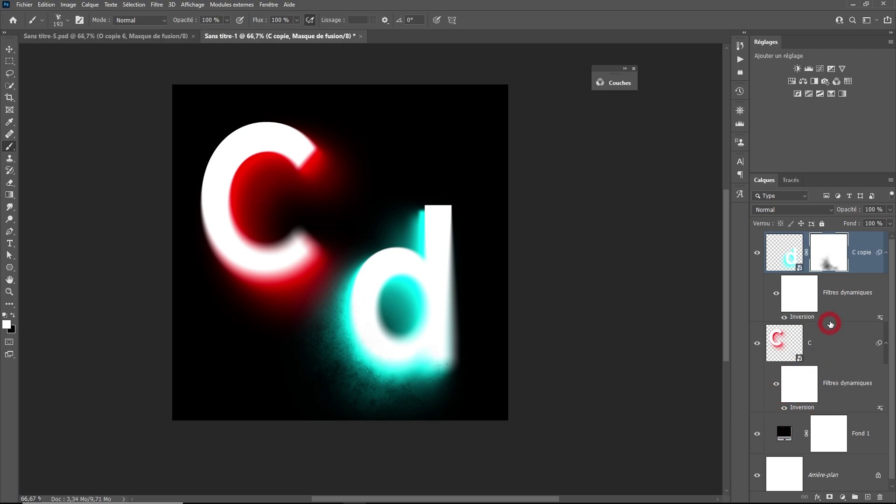
# Add a mask to layer C and paint black splatter over the red inside and below the C
pyautogui.hotkey('ctrl', '2')
pyautogui.click(833, 343)
pyautogui.click(829, 497)
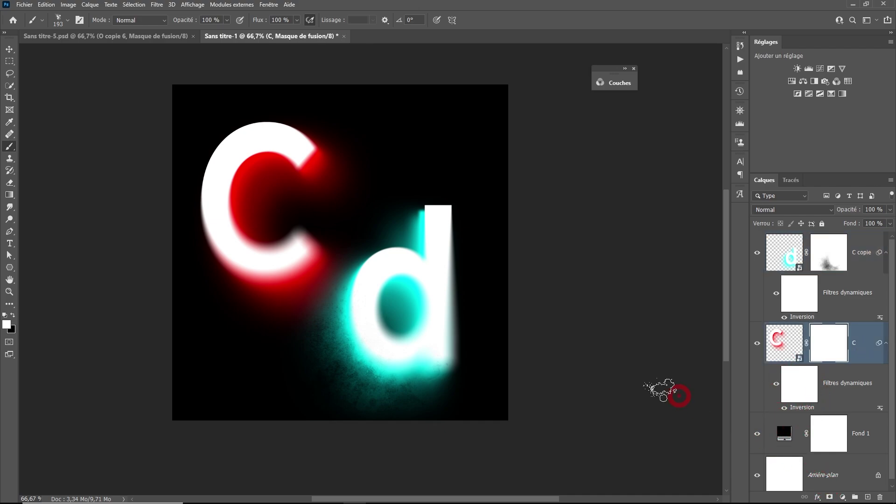
pyautogui.press('x')
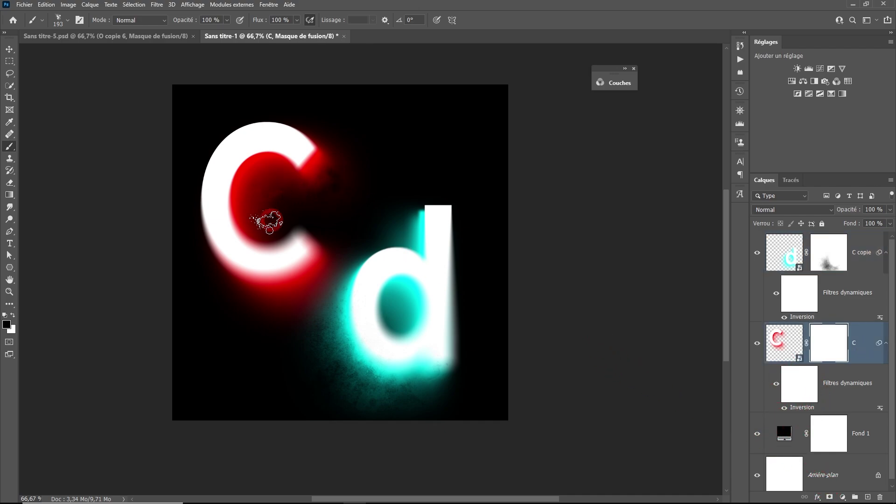
pyautogui.moveTo(266, 213); pyautogui.dragTo(340, 170)
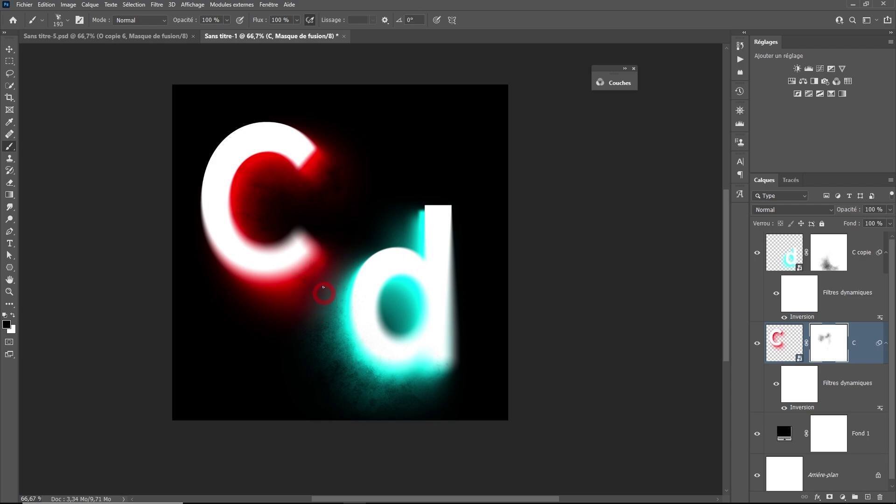
pyautogui.moveTo(283, 311); pyautogui.dragTo(308, 286)
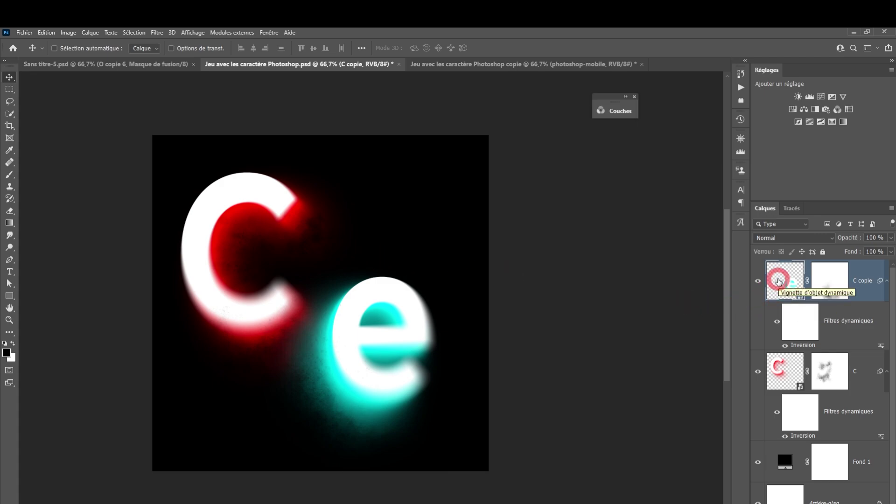
# Apply a Wave filter to C copie with 1 generator, randomized several times
pyautogui.click(158, 33)
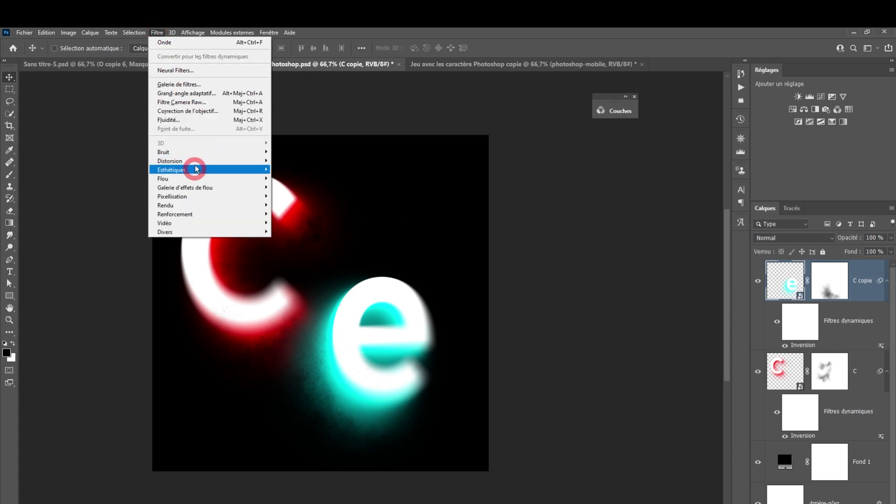
pyautogui.moveTo(210, 161)
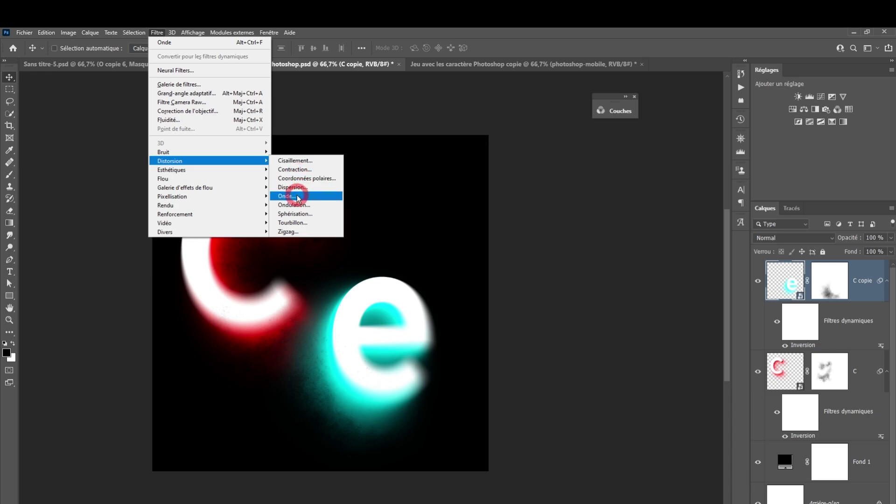
pyautogui.click(299, 197)
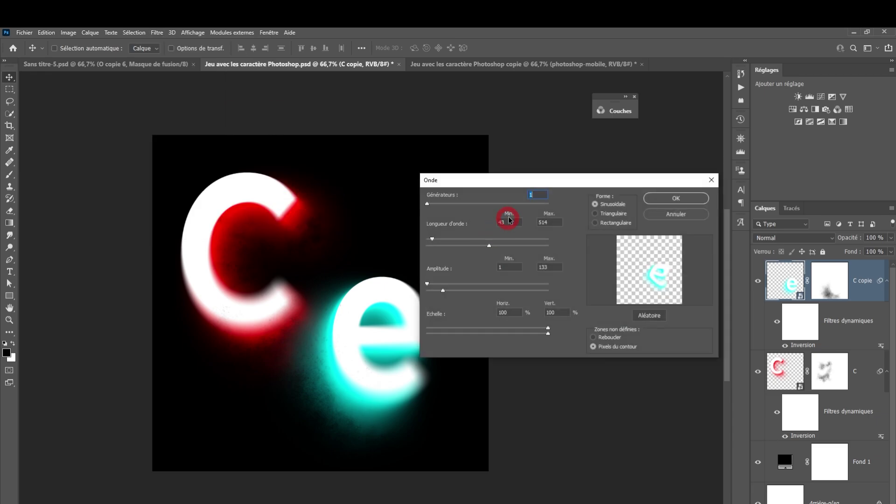
pyautogui.moveTo(486, 207); pyautogui.dragTo(439, 207)
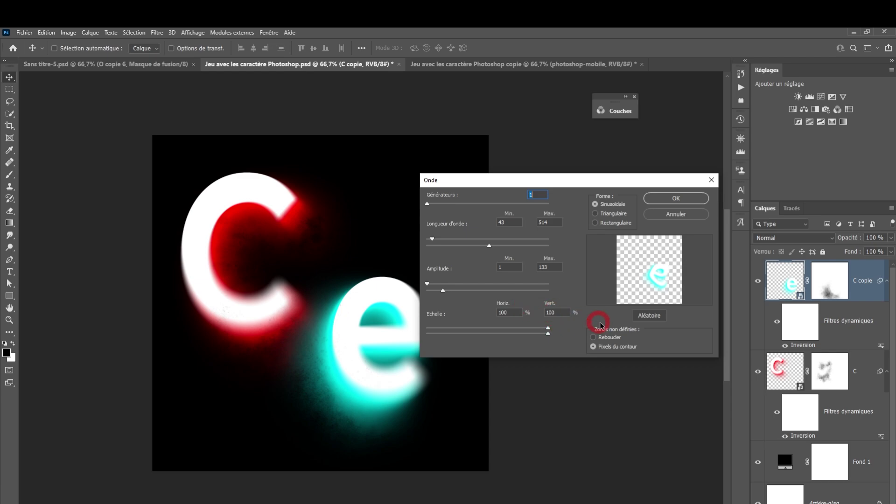
pyautogui.click(650, 315)
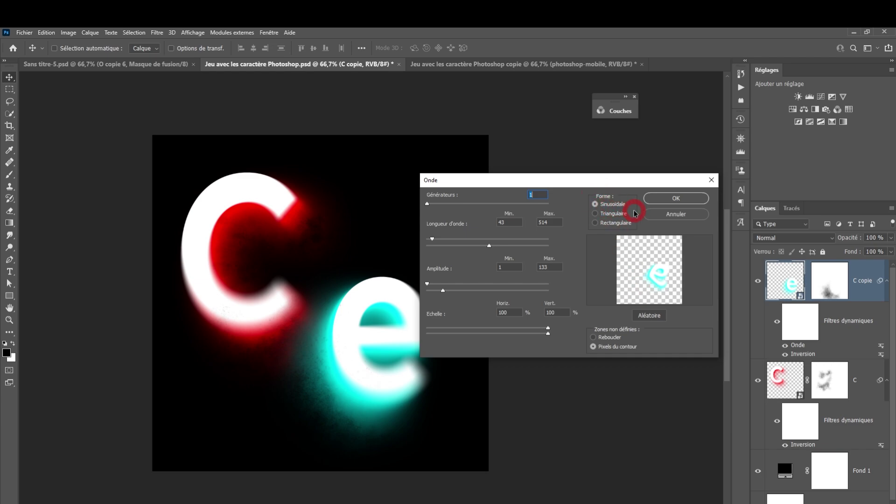
pyautogui.click(647, 316)
pyautogui.click(648, 316)
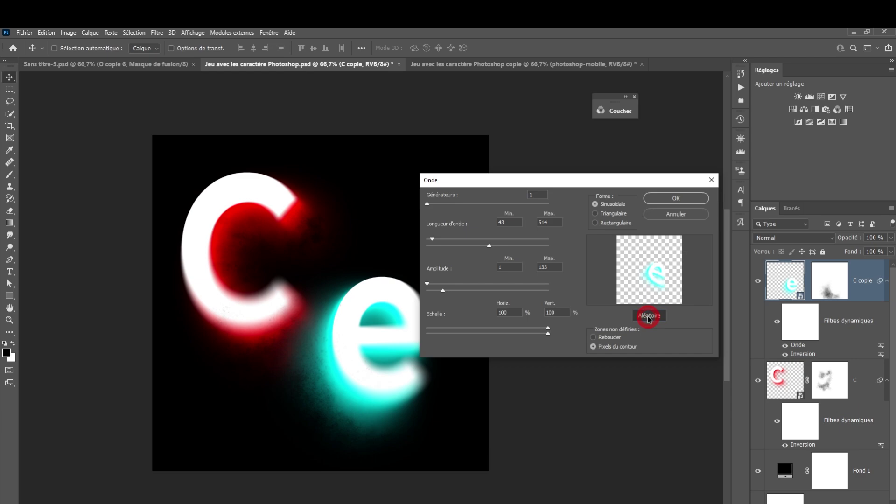
pyautogui.click(648, 317)
pyautogui.click(647, 317)
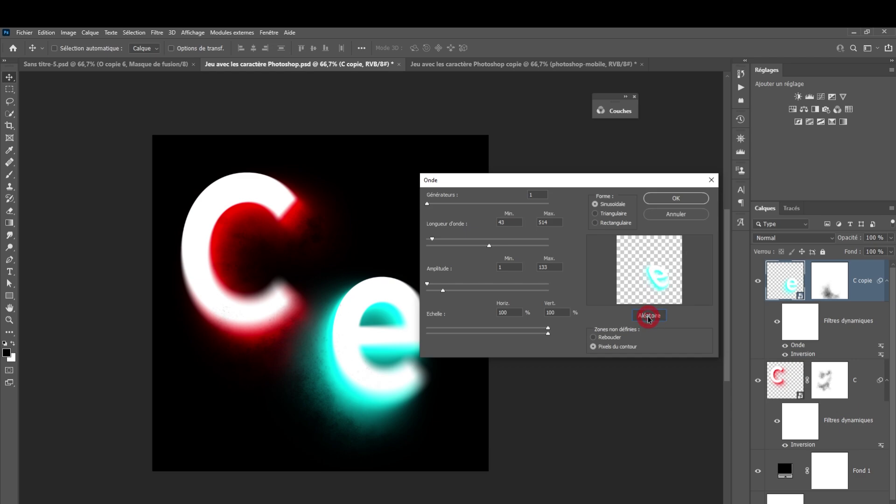
pyautogui.click(648, 317)
pyautogui.click(648, 316)
pyautogui.click(648, 317)
pyautogui.click(666, 201)
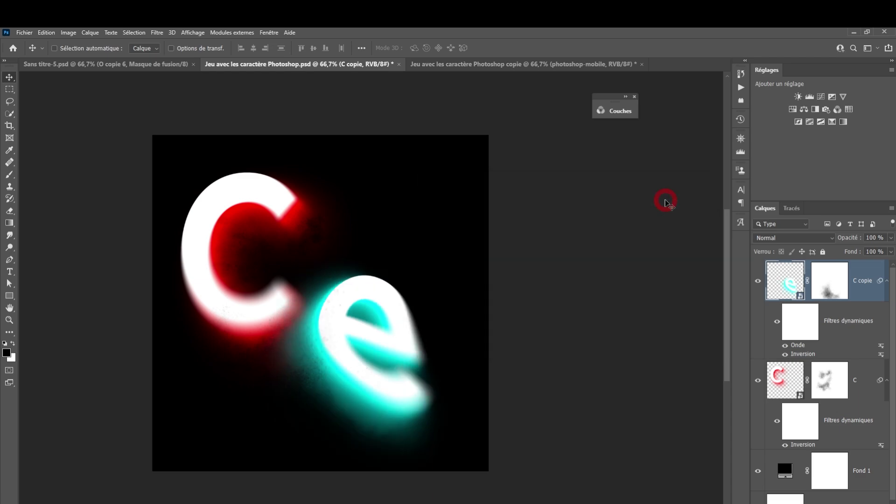
# Click through the Layers panel to select the C layer
pyautogui.click(807, 316)
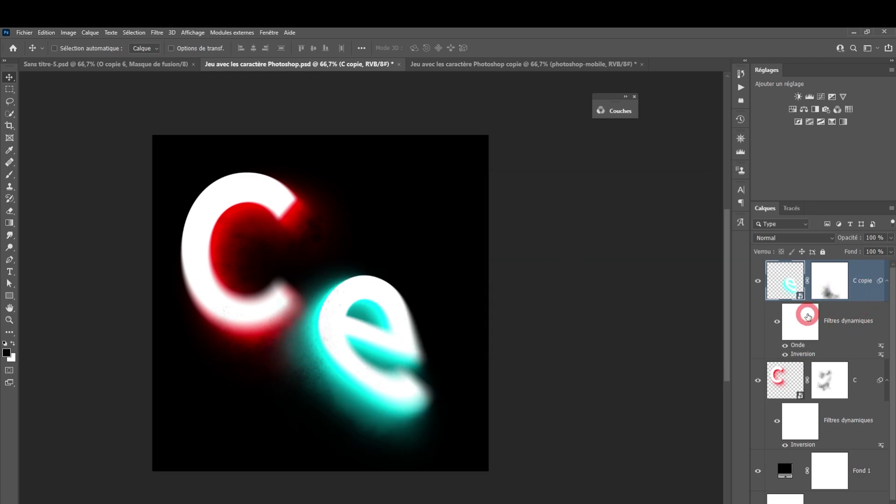
pyautogui.click(803, 348)
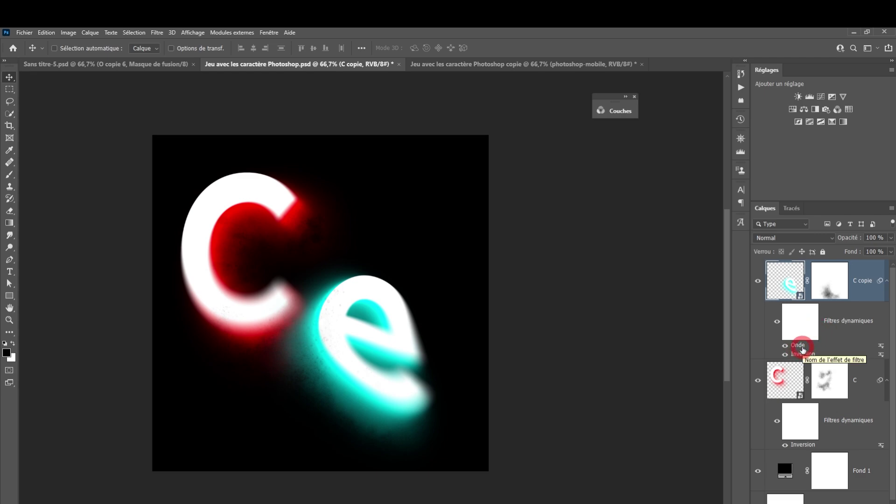
pyautogui.click(790, 383)
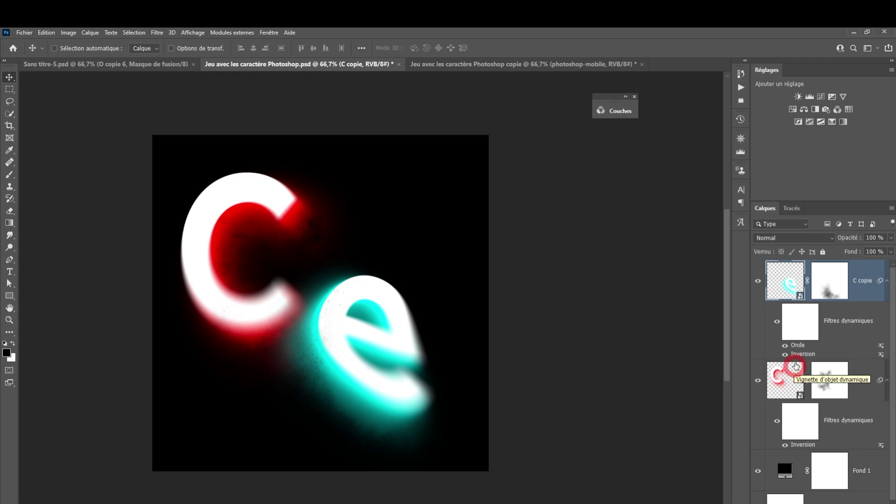
pyautogui.click(797, 345)
pyautogui.click(792, 386)
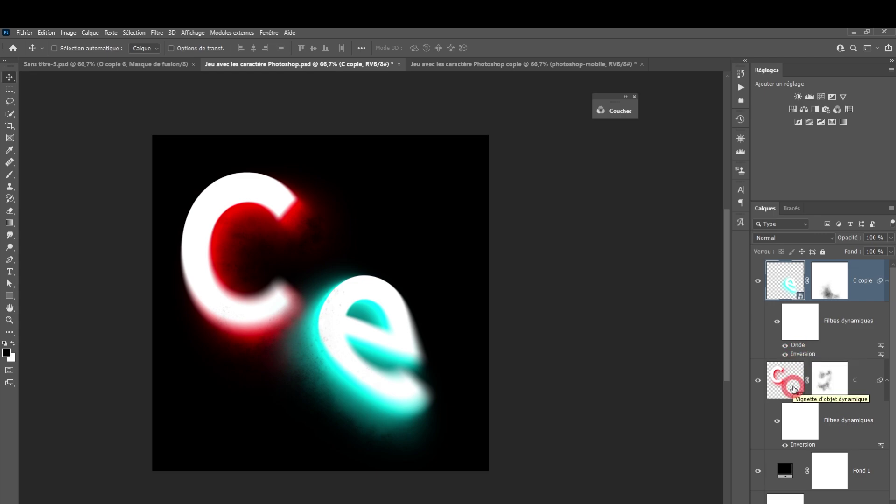
pyautogui.click(792, 382)
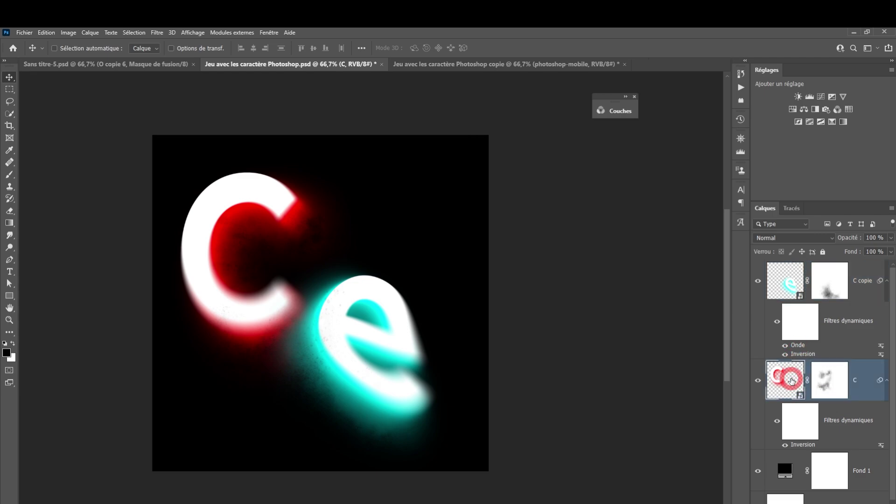
# Apply a randomized Wave filter to layer C, then reopen it and re-randomize the pattern
pyautogui.click(154, 32)
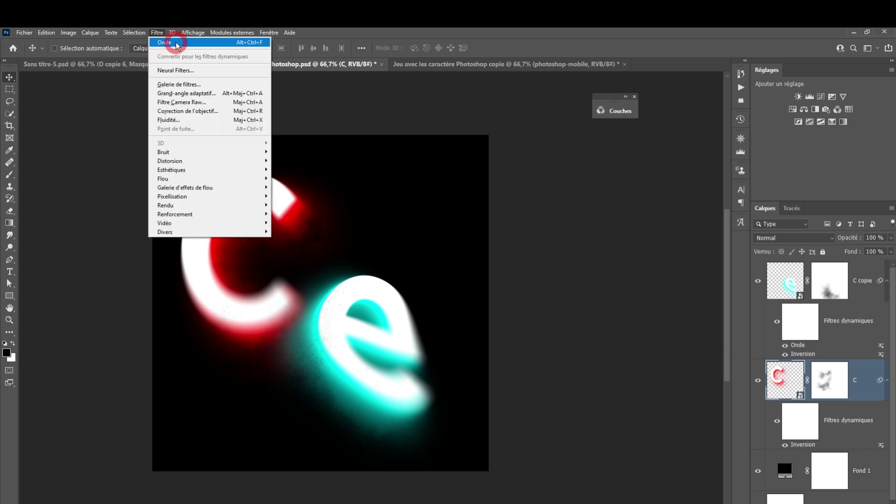
pyautogui.click(175, 43)
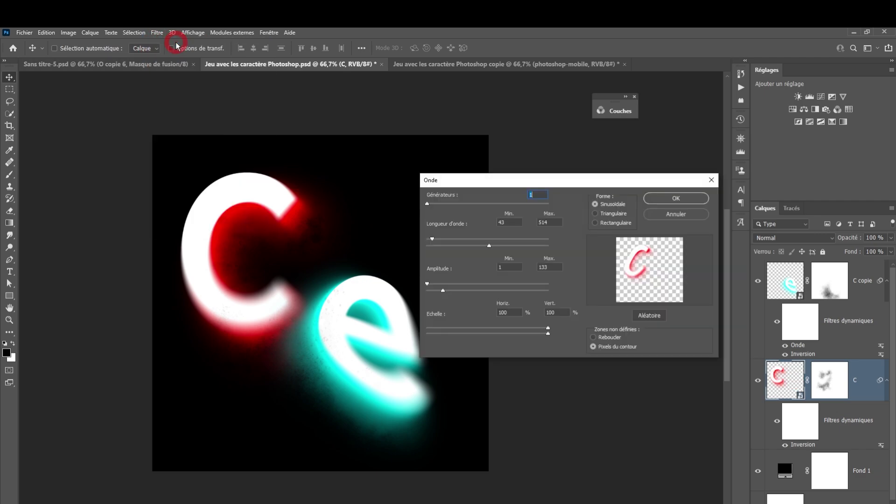
pyautogui.click(649, 317)
pyautogui.click(650, 317)
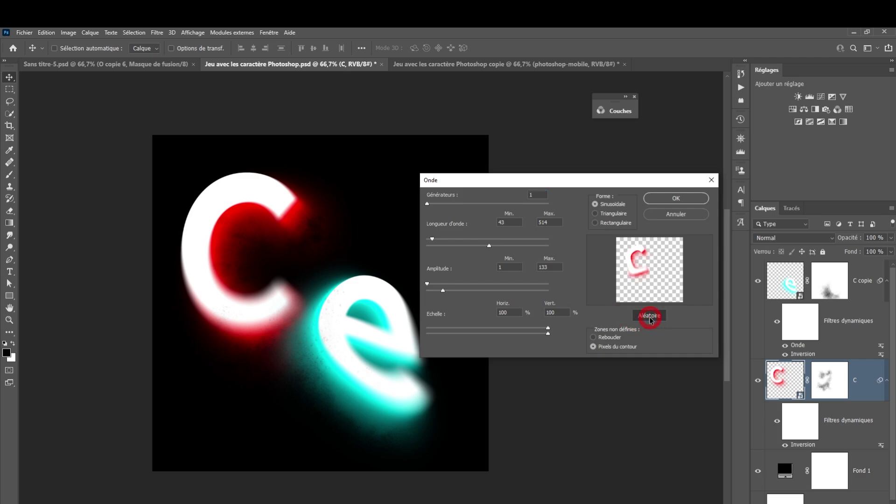
pyautogui.click(650, 316)
pyautogui.click(675, 199)
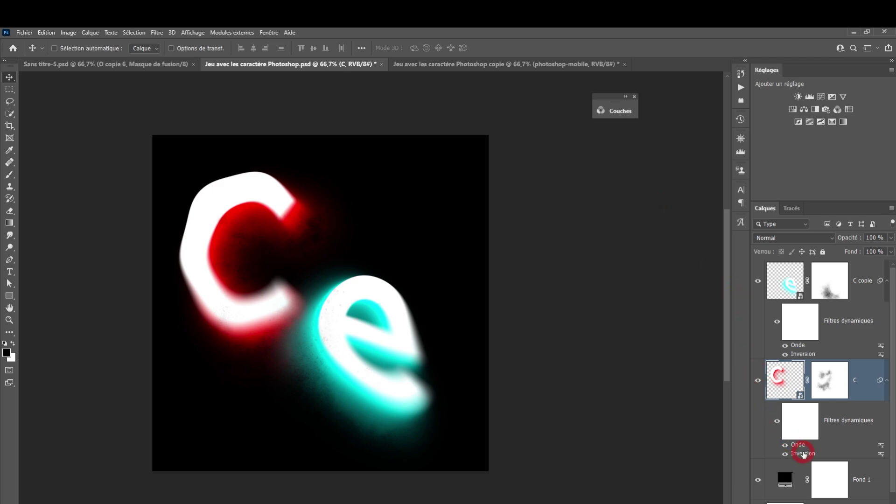
pyautogui.doubleClick(799, 446)
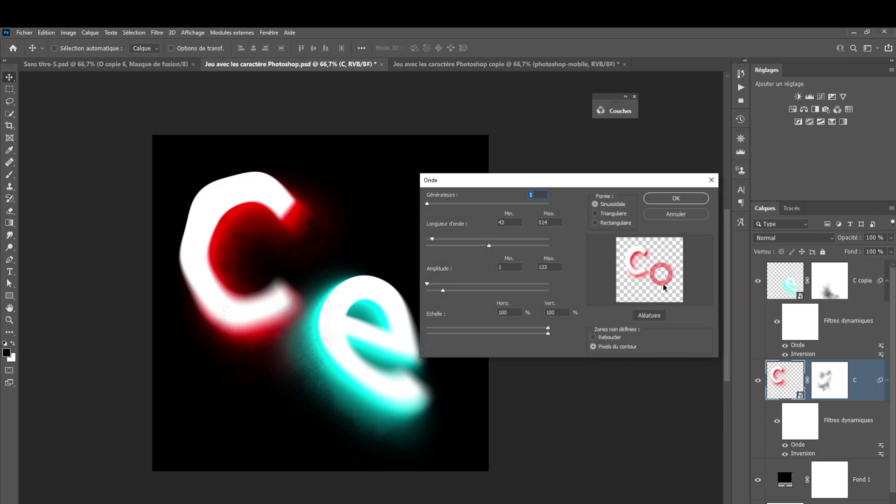
pyautogui.click(651, 316)
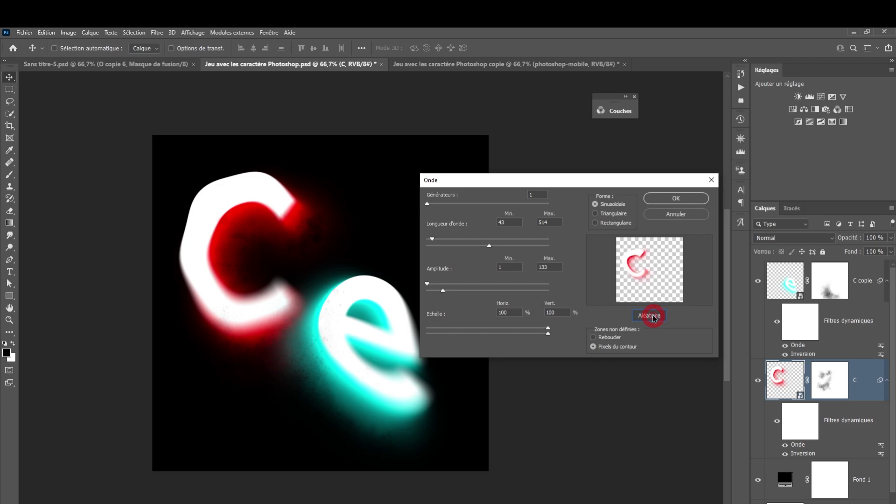
pyautogui.click(678, 201)
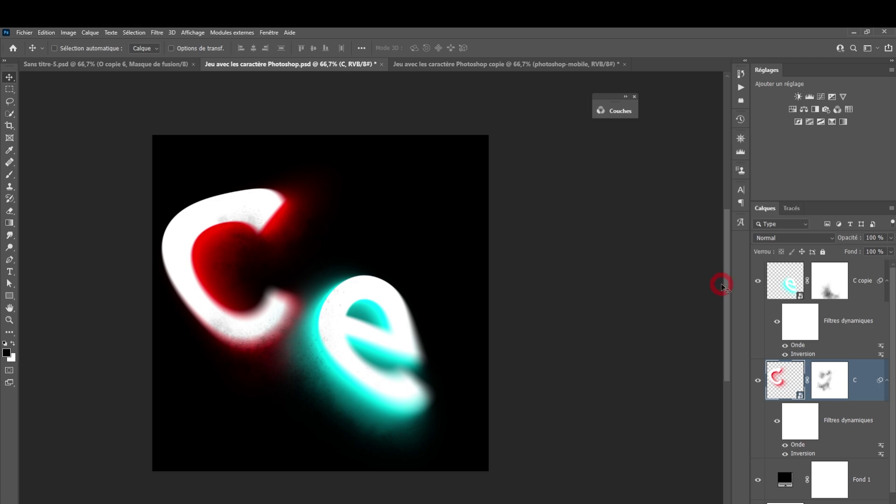
# Open C copie's smart object C1.psb, then return to the Jeu avec les caractère Photoshop.psd tab
pyautogui.doubleClick(785, 280)
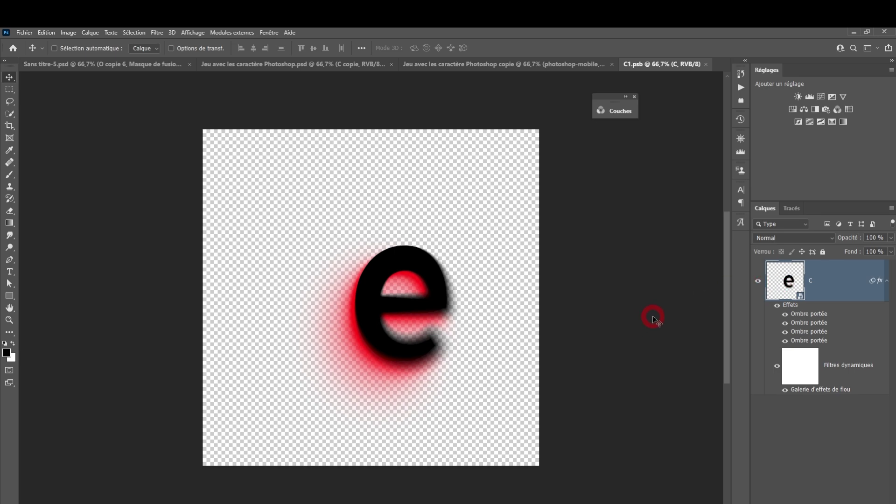
pyautogui.click(798, 393)
pyautogui.click(321, 64)
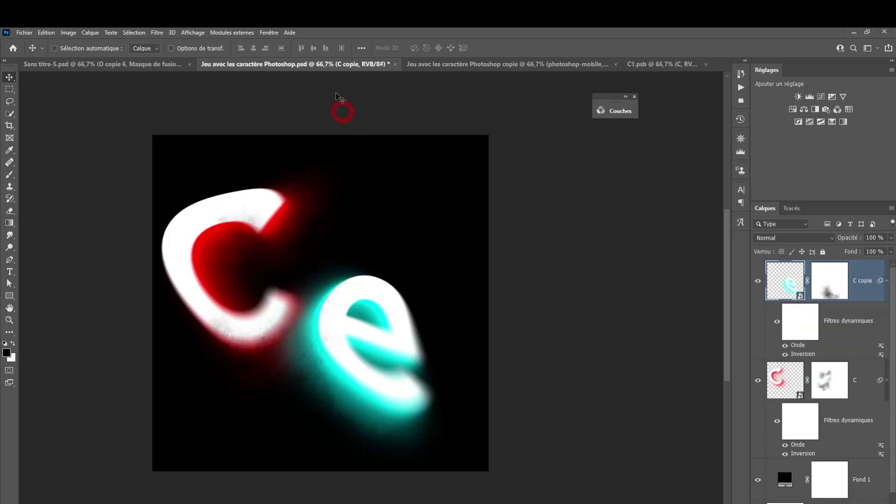